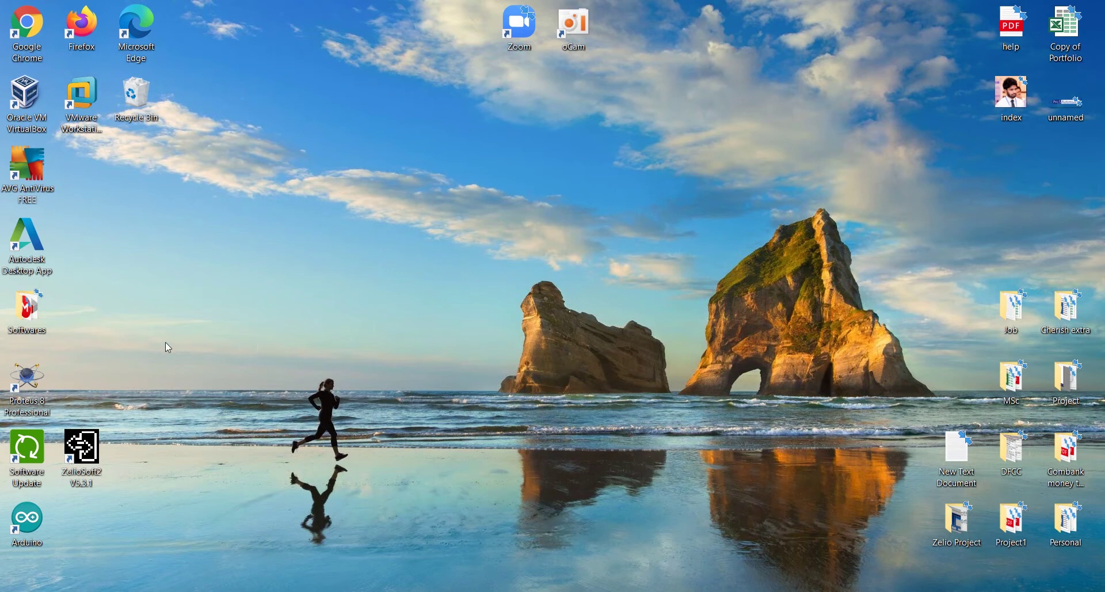
# - Launch Proteus 8 Professional and open a blank Schematic Capture sheet
pyautogui.doubleClick(35, 382)
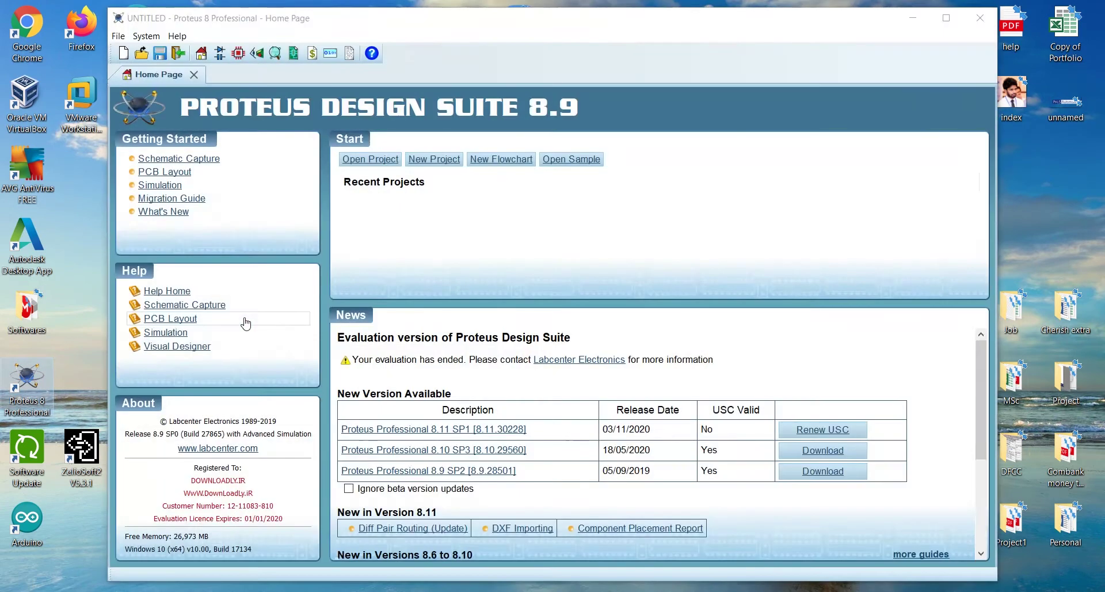
pyautogui.click(218, 54)
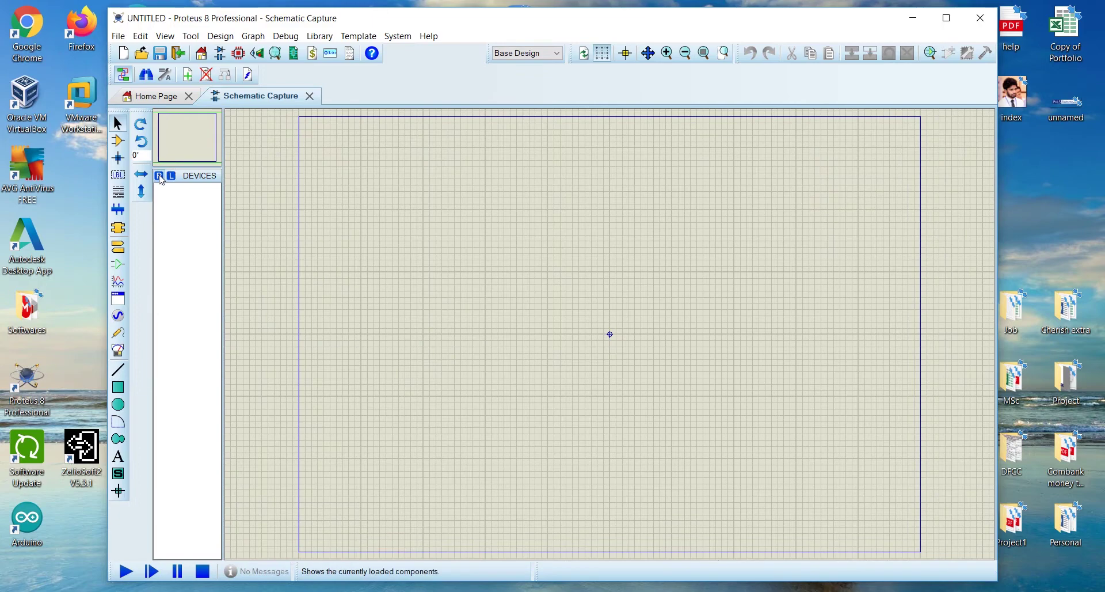
# - Search the device library for "arduino", look through the results' previews from ARDUINO-SIL10 to GROVE-UART, and leave without picking a part
pyautogui.click(160, 176)
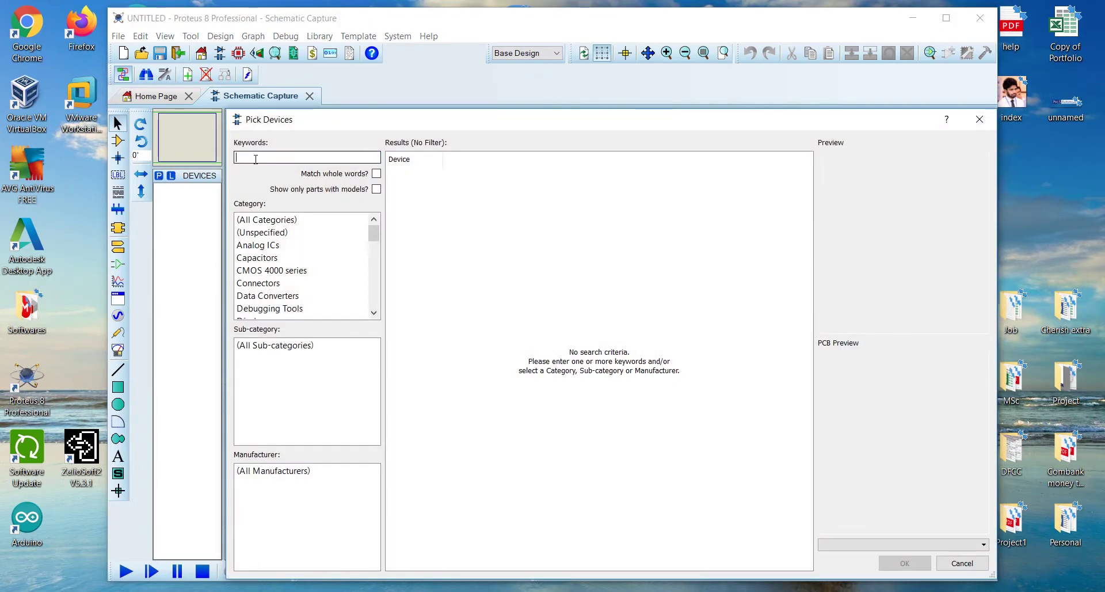
pyautogui.write('arduino')
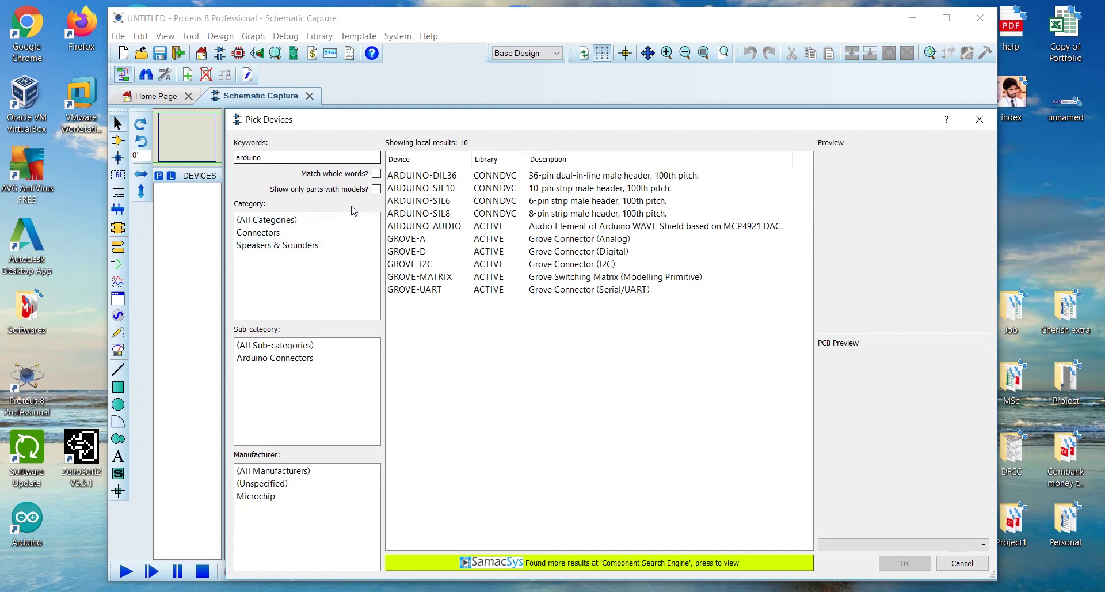
pyautogui.click(412, 187)
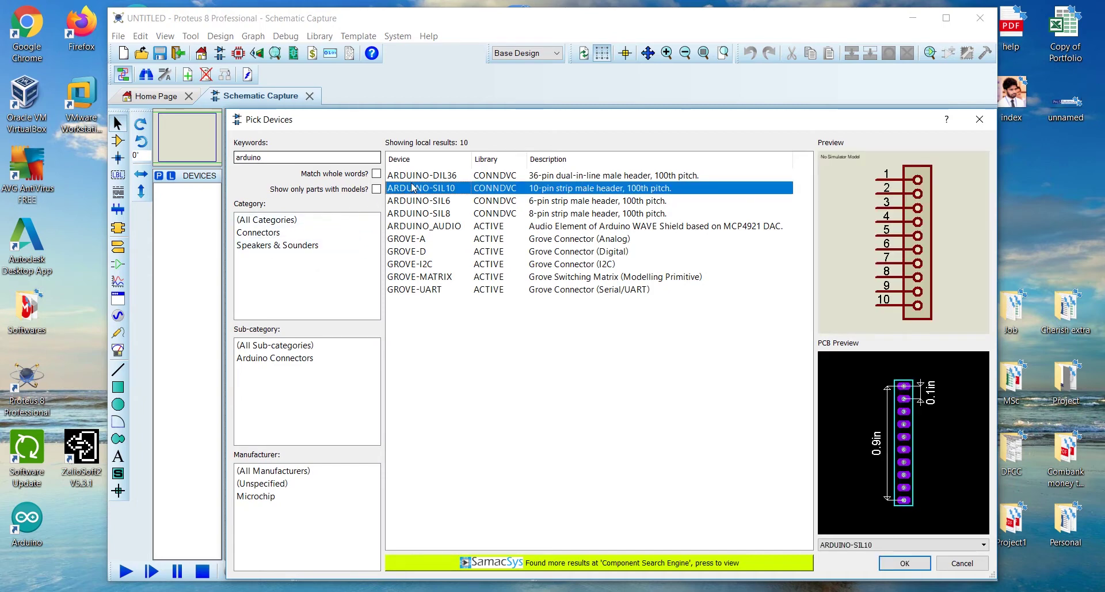
pyautogui.press('Down')
pyautogui.press('Down')
pyautogui.press('Down')
pyautogui.press('Down')
pyautogui.press('Down')
pyautogui.press('Down')
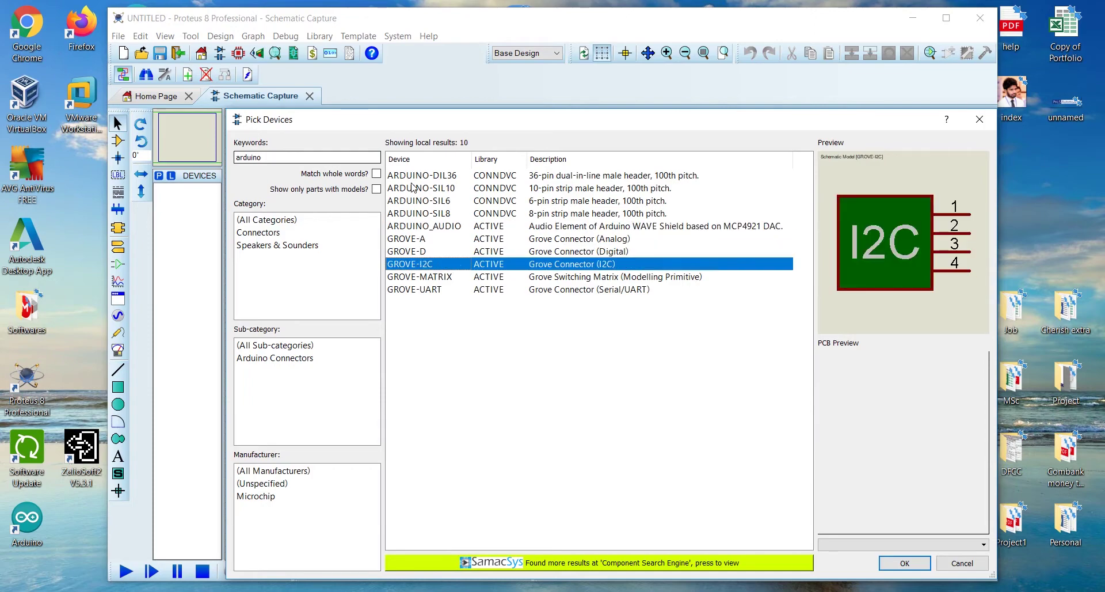
pyautogui.press('Down')
pyautogui.press('Down')
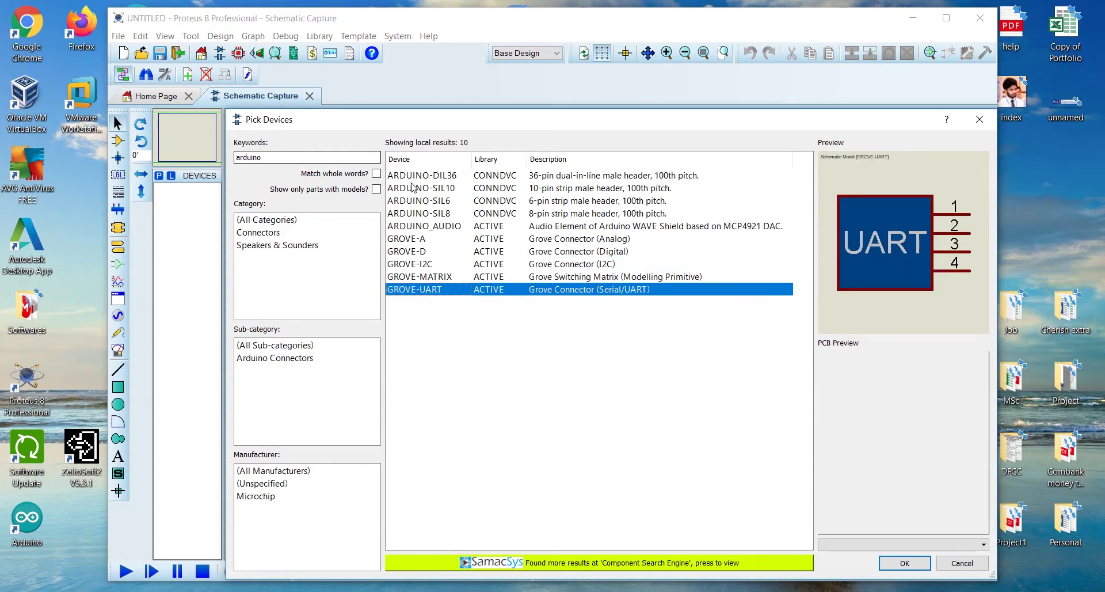
pyautogui.click(962, 562)
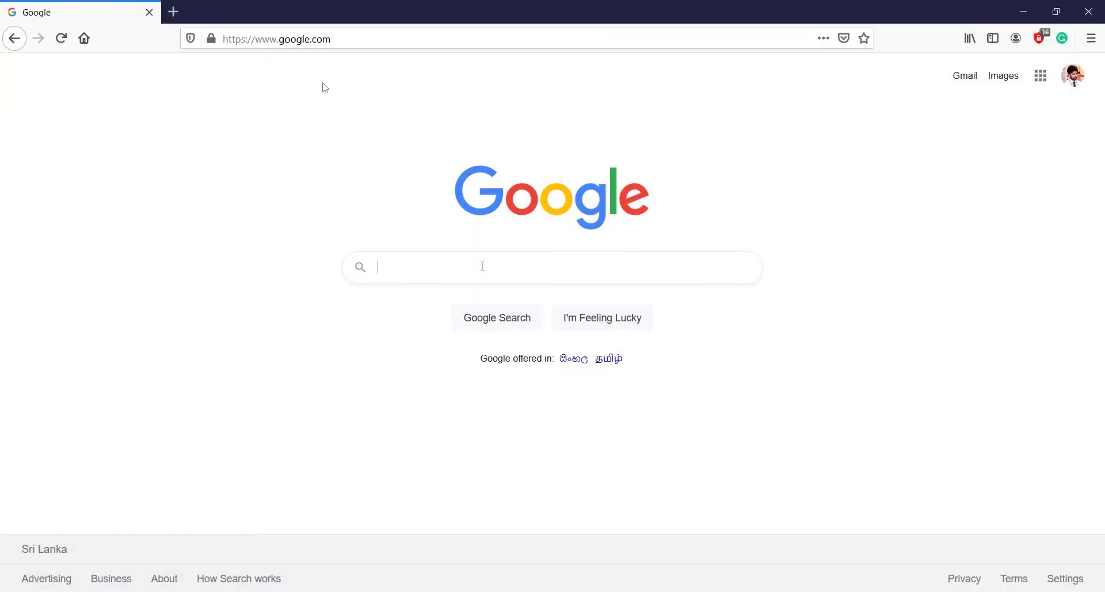
# - Switch to Firefox and search the web for "arduino library for proteus 8.9 free download"
pyautogui.click(349, 44)
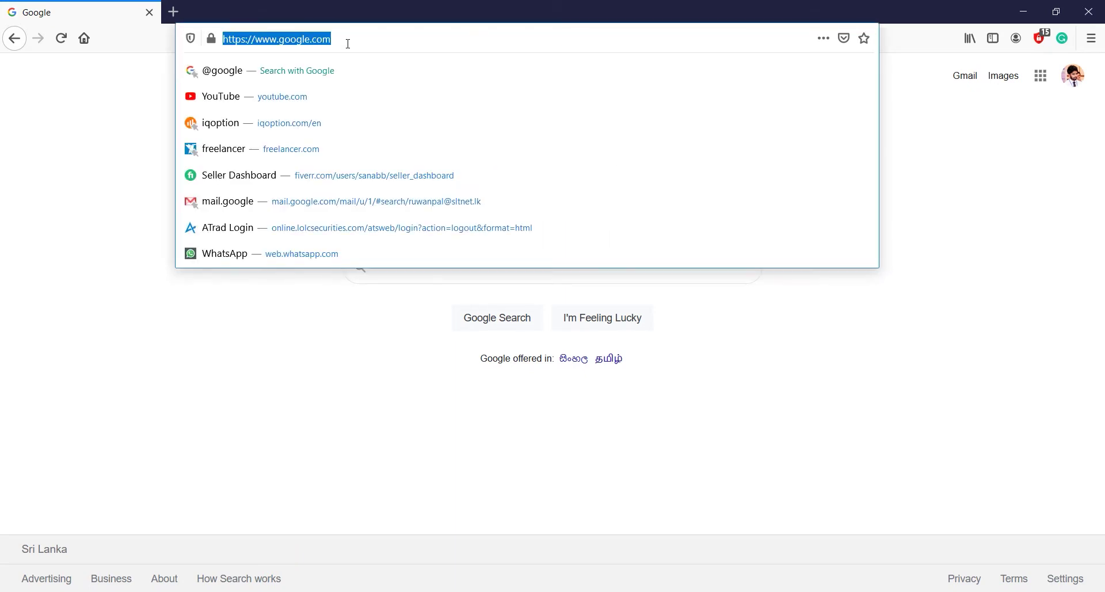
pyautogui.write('ar')
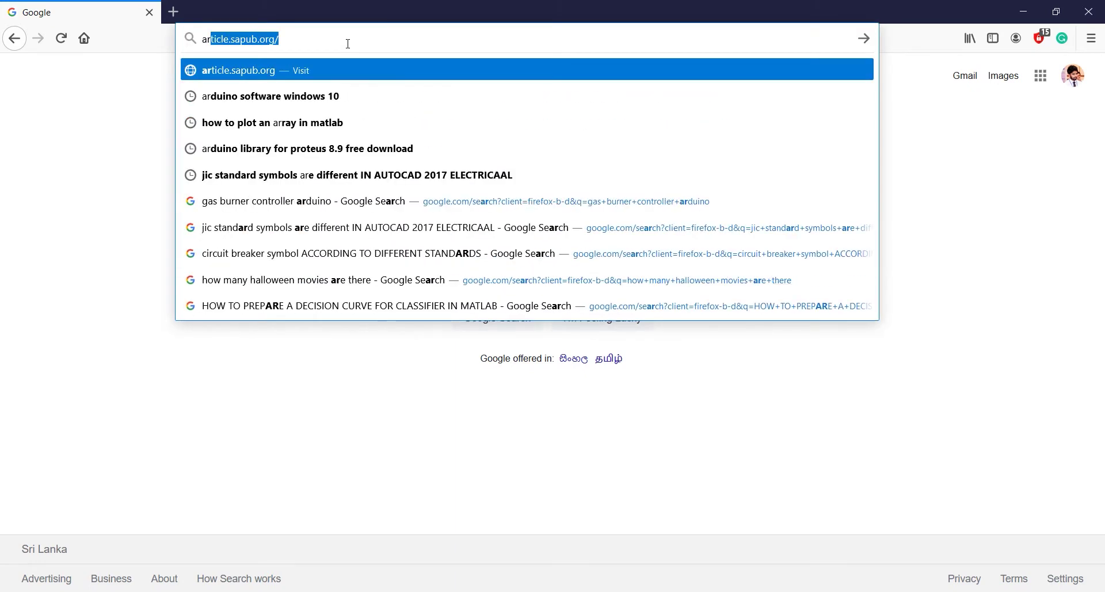
pyautogui.write('du')
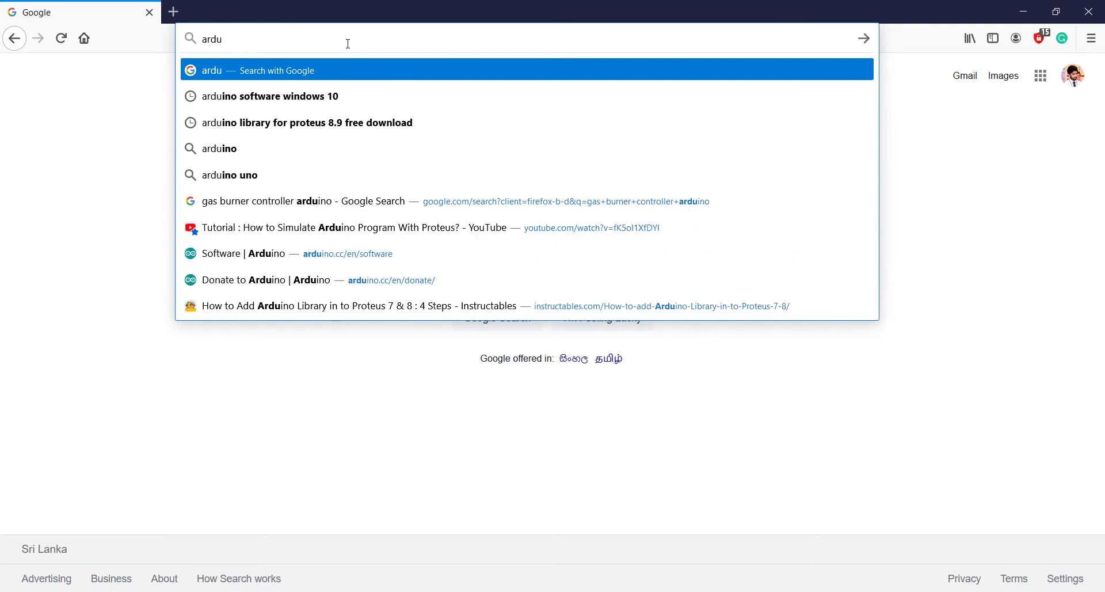
pyautogui.write('ino s')
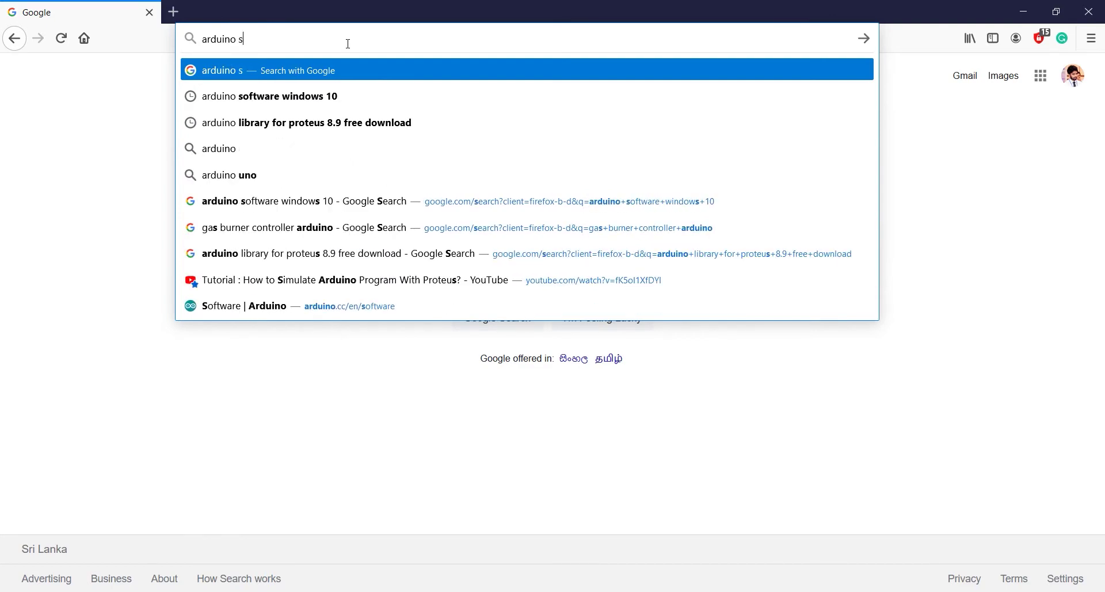
pyautogui.write('o')
pyautogui.press('BackSpace')
pyautogui.press('BackSpace')
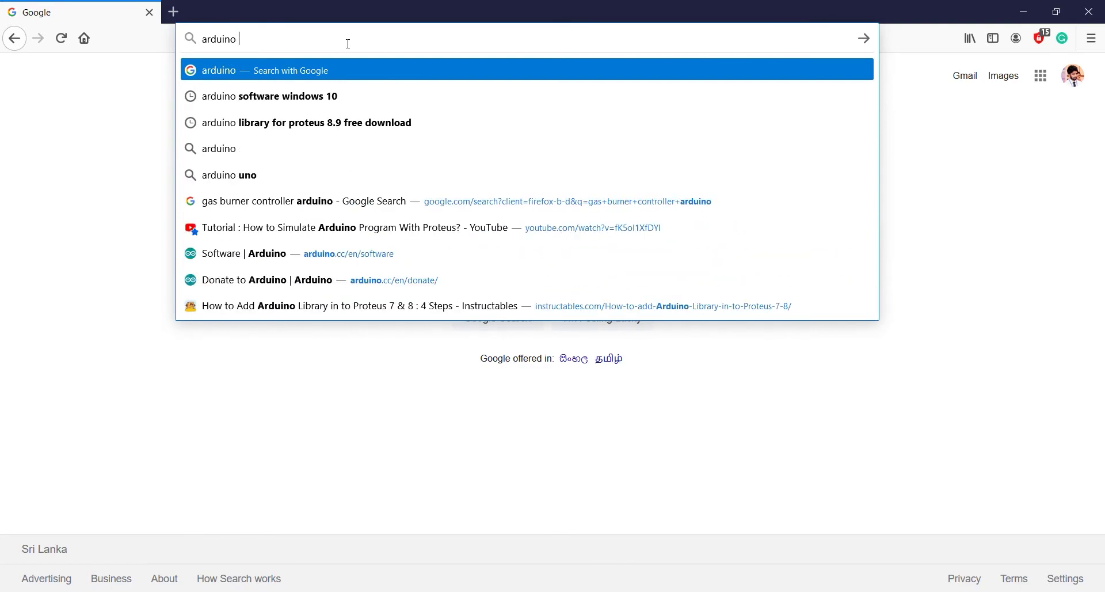
pyautogui.write('libr')
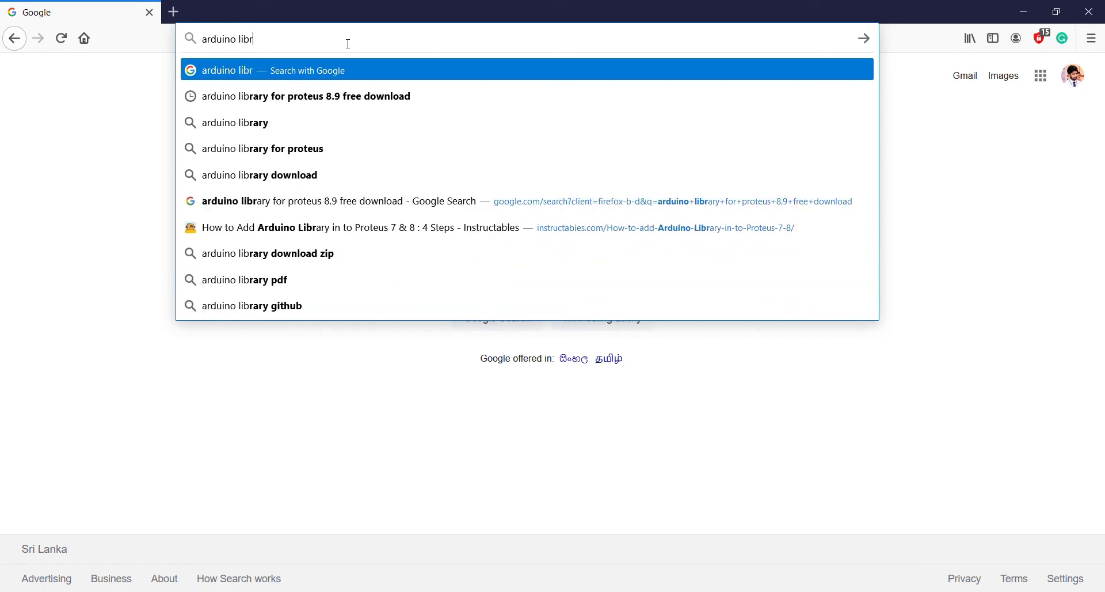
pyautogui.write('ary for')
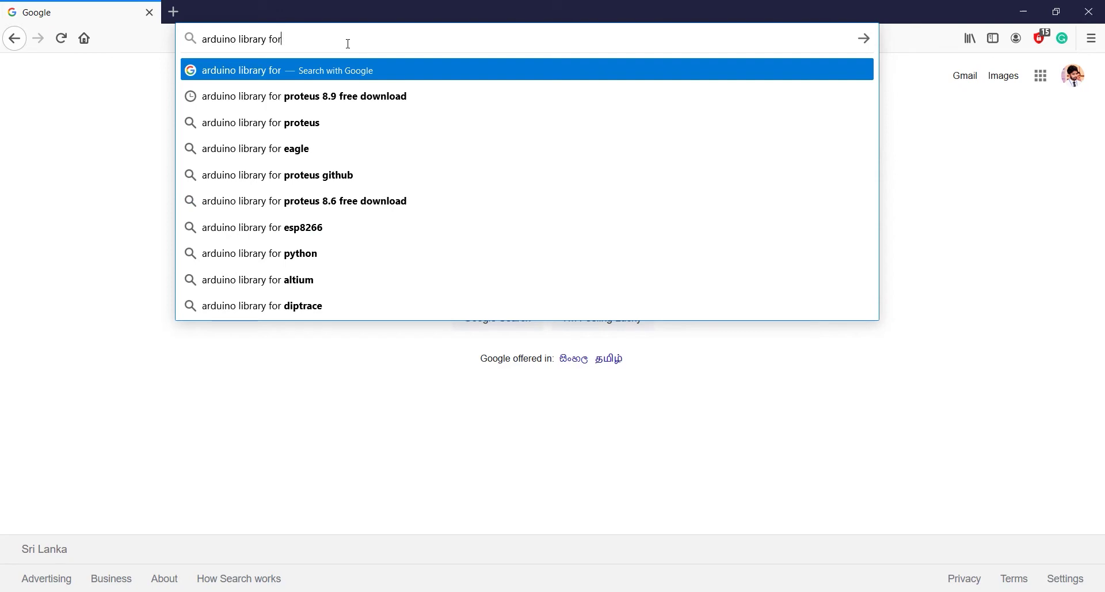
pyautogui.press('Down')
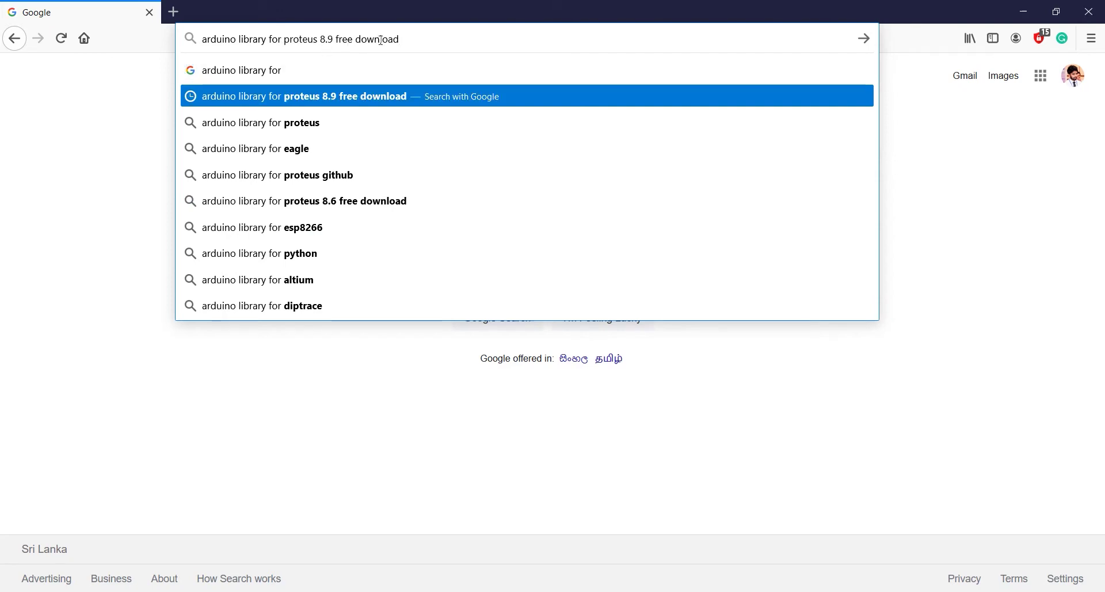
pyautogui.press('Return')
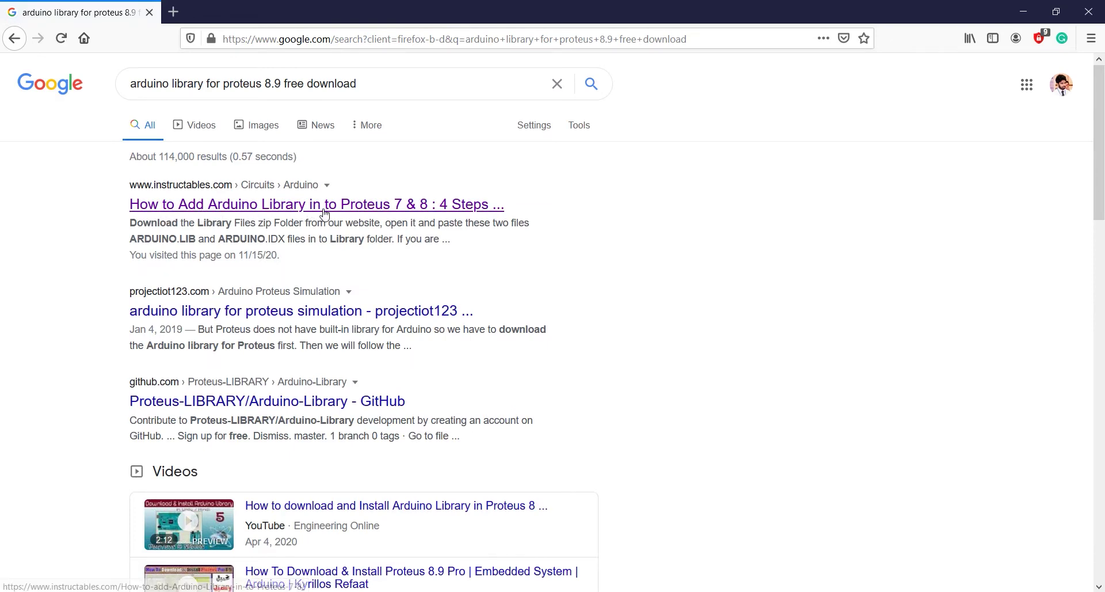
# - Open the Instructables result "How to Add Arduino Library in to Proteus 7 & 8" in a new tab and switch to it
pyautogui.click(398, 210)
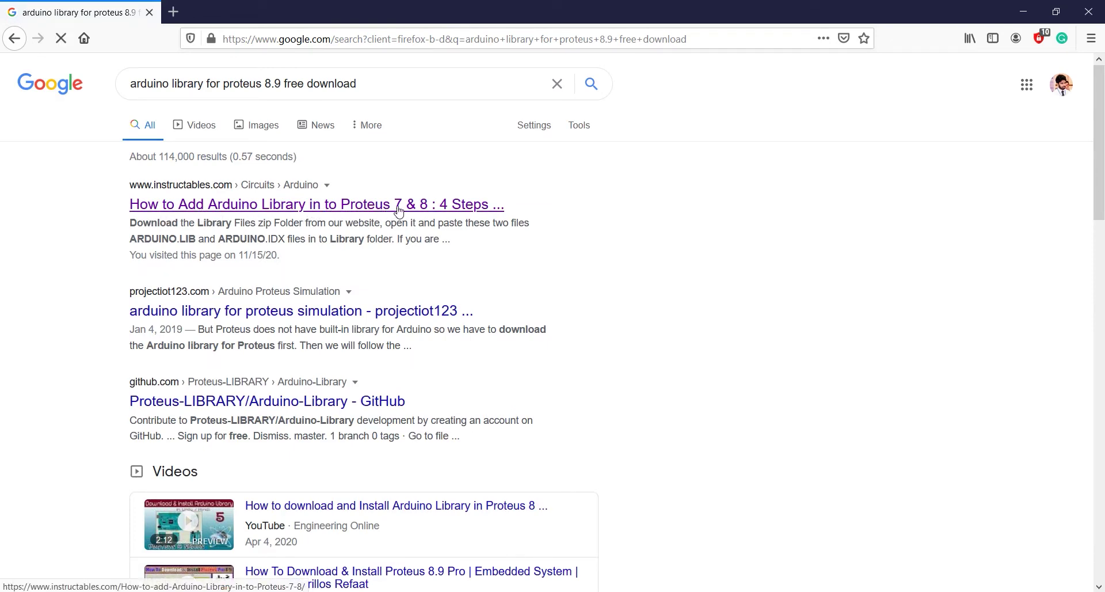
pyautogui.rightClick(435, 211)
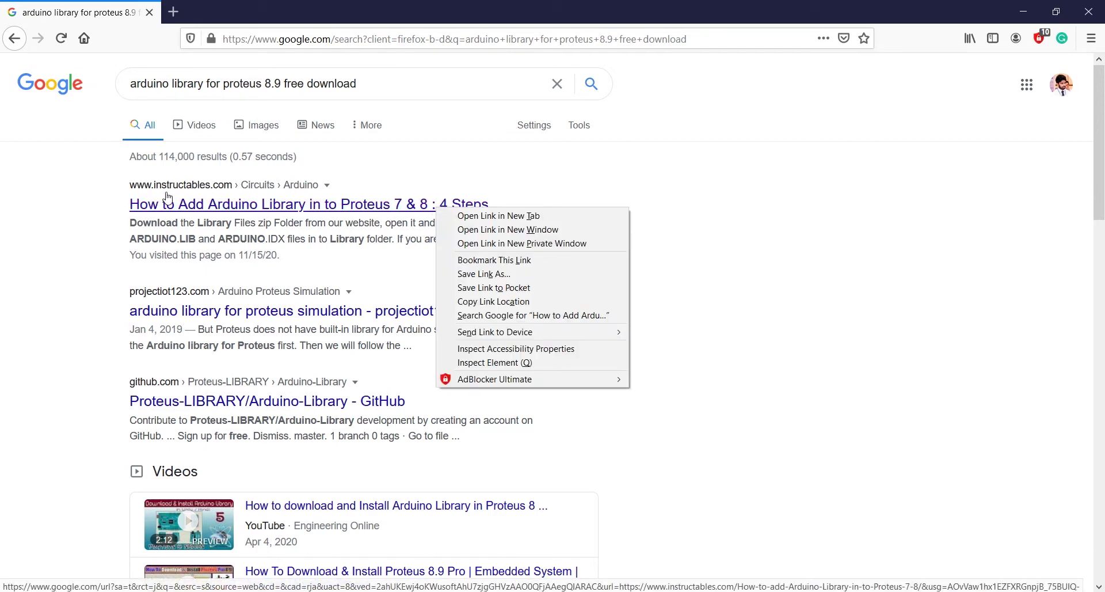
pyautogui.click(471, 216)
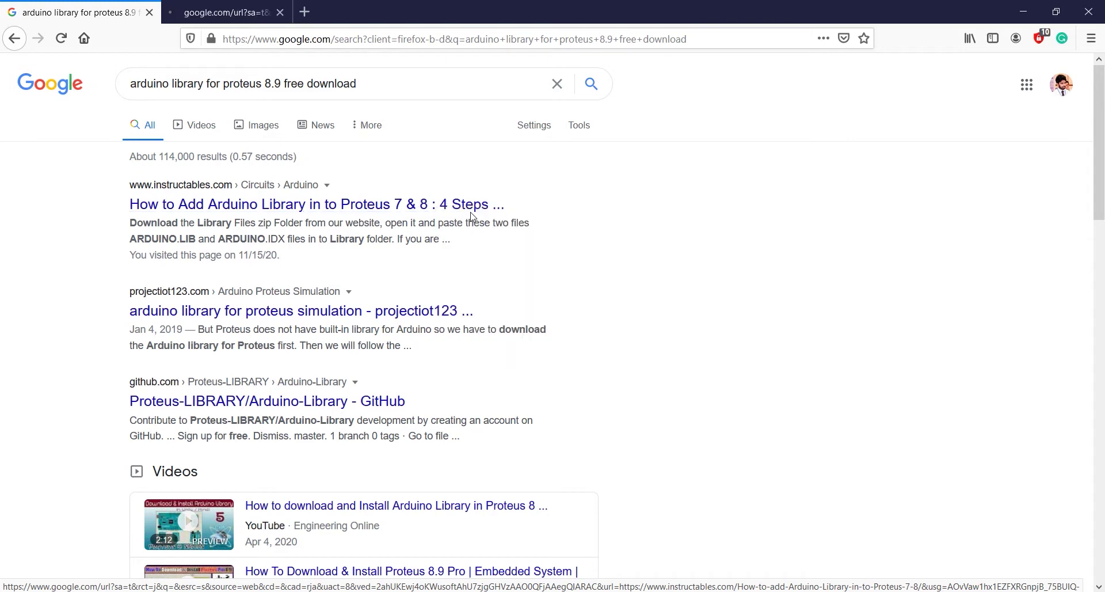
pyautogui.click(288, 10)
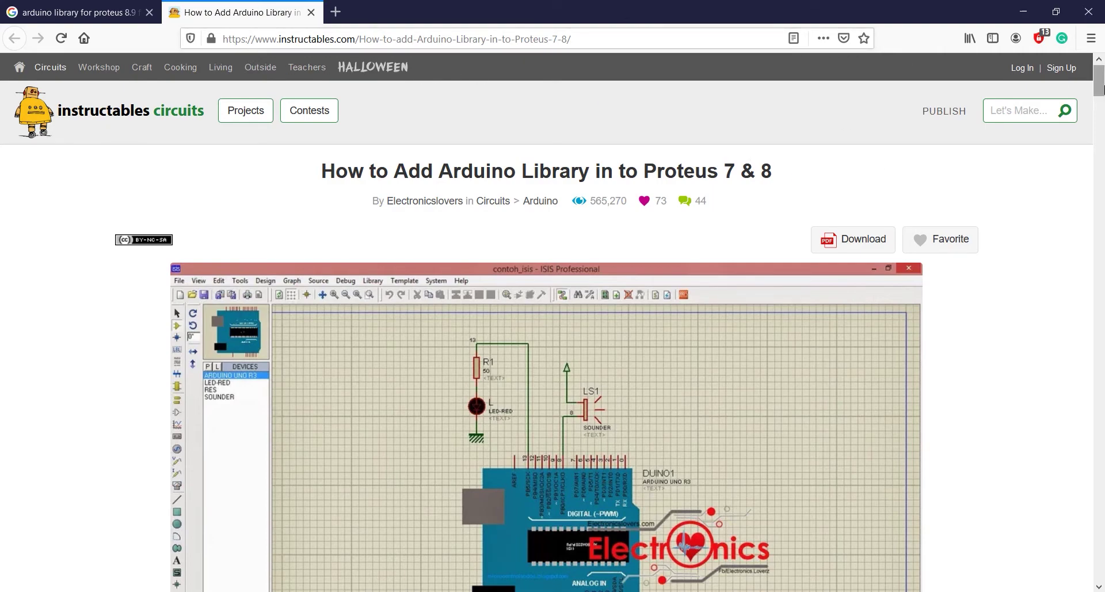
# - Follow the article's Download Library Folder link to the Electronics Lovers page
pyautogui.moveTo(1100, 88); pyautogui.dragTo(1101, 167)
pyautogui.scroll(-7, 504, 274)
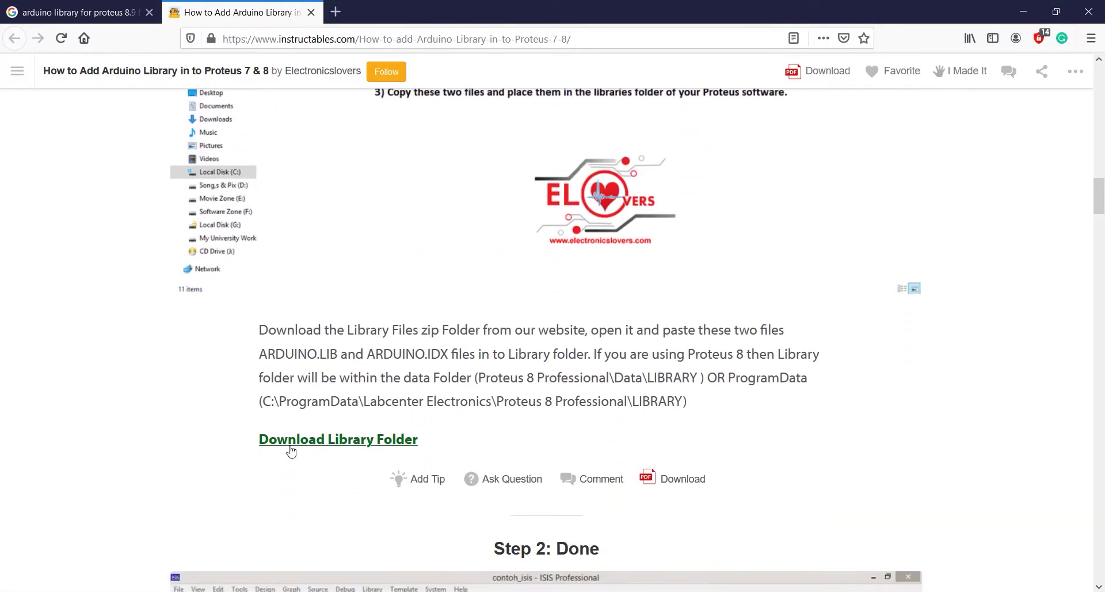
pyautogui.click(358, 447)
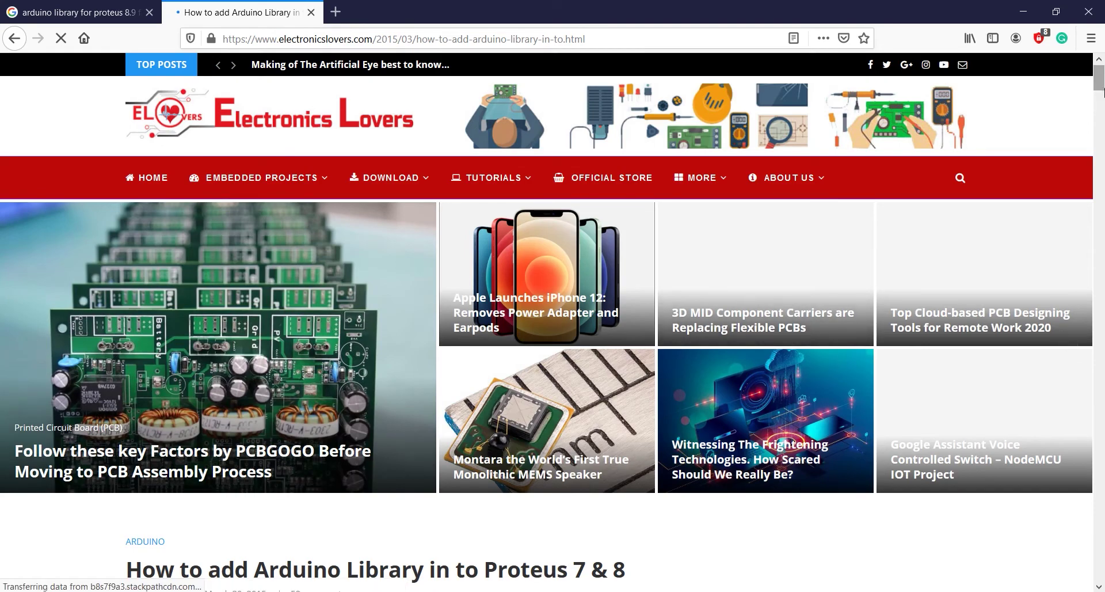
# - Download the Arduino library from the Electronics Lovers page and save Library FIles.zip
pyautogui.moveTo(1102, 85); pyautogui.dragTo(1103, 193)
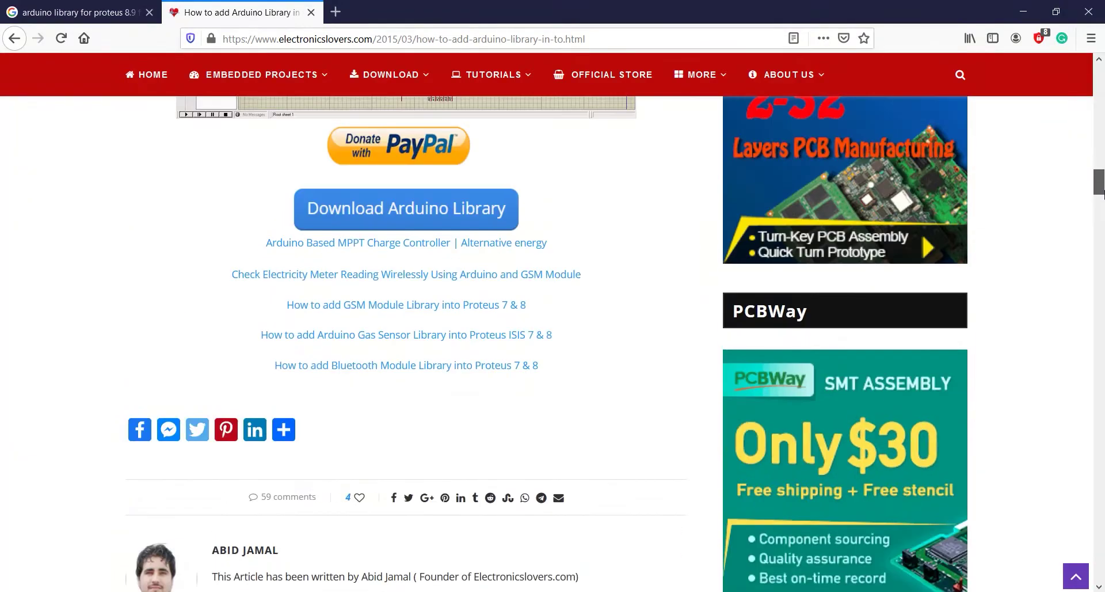
pyautogui.scroll(1, 368, 256)
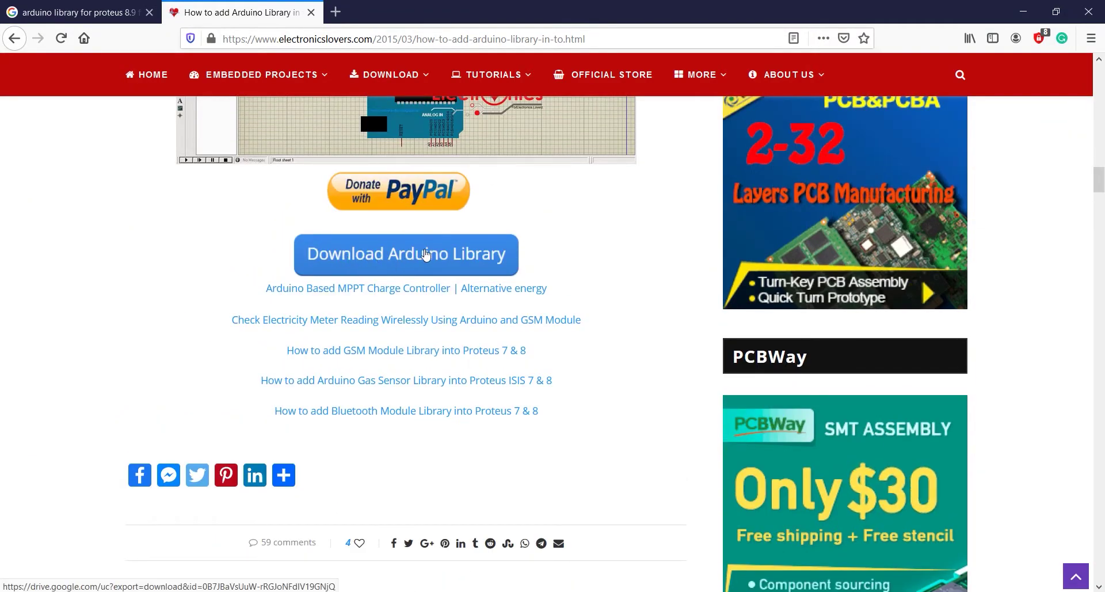
pyautogui.click(428, 254)
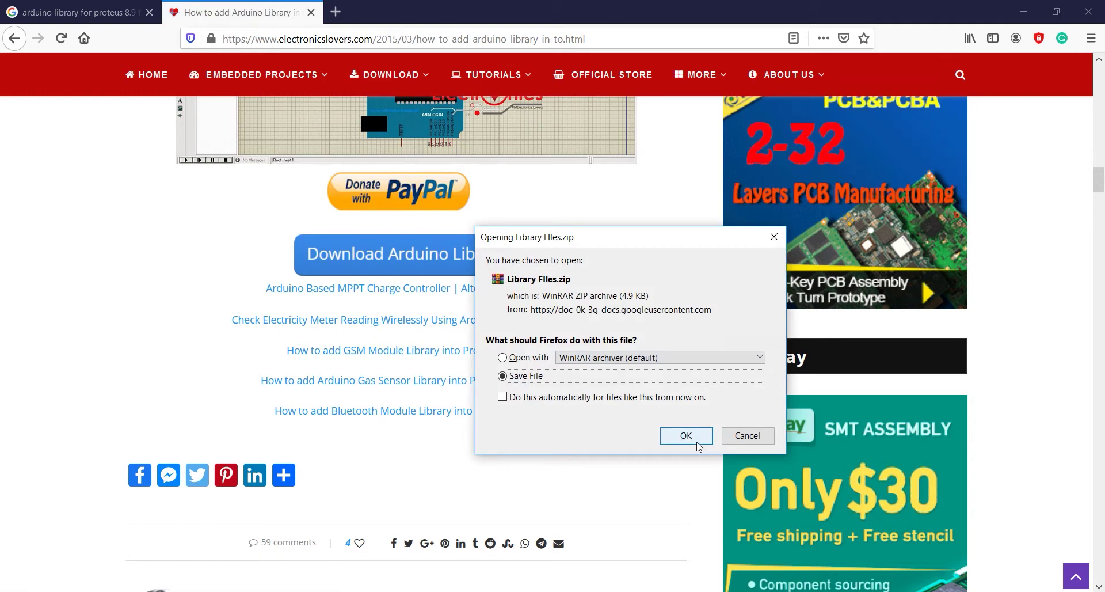
pyautogui.click(686, 436)
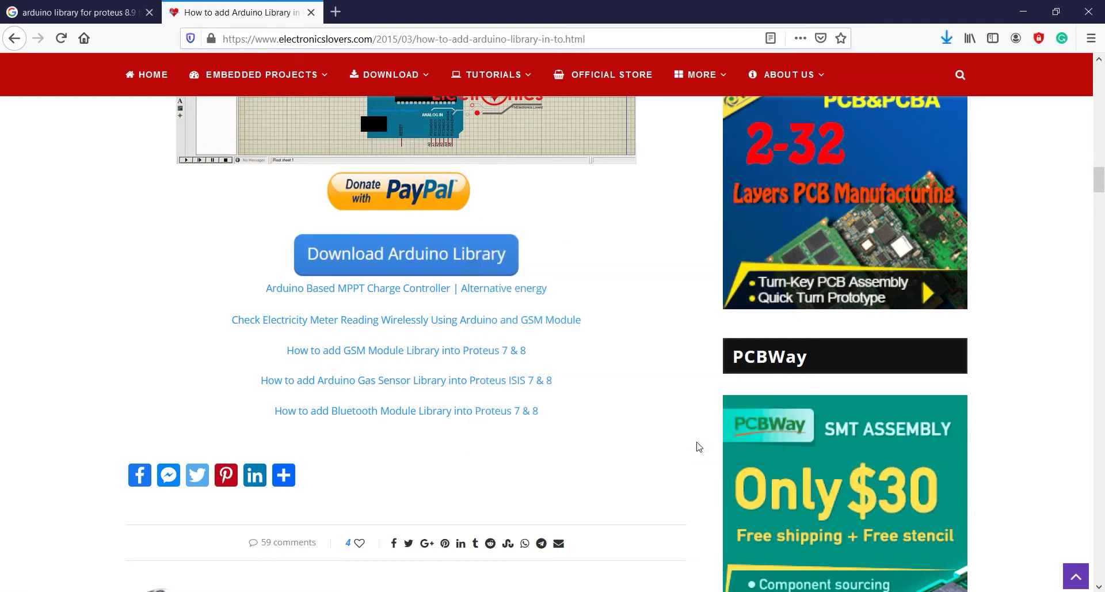
# - Show the downloaded Library FIles.zip in its containing folder and extract it into a Library FIles folder within Downloads
pyautogui.click(941, 38)
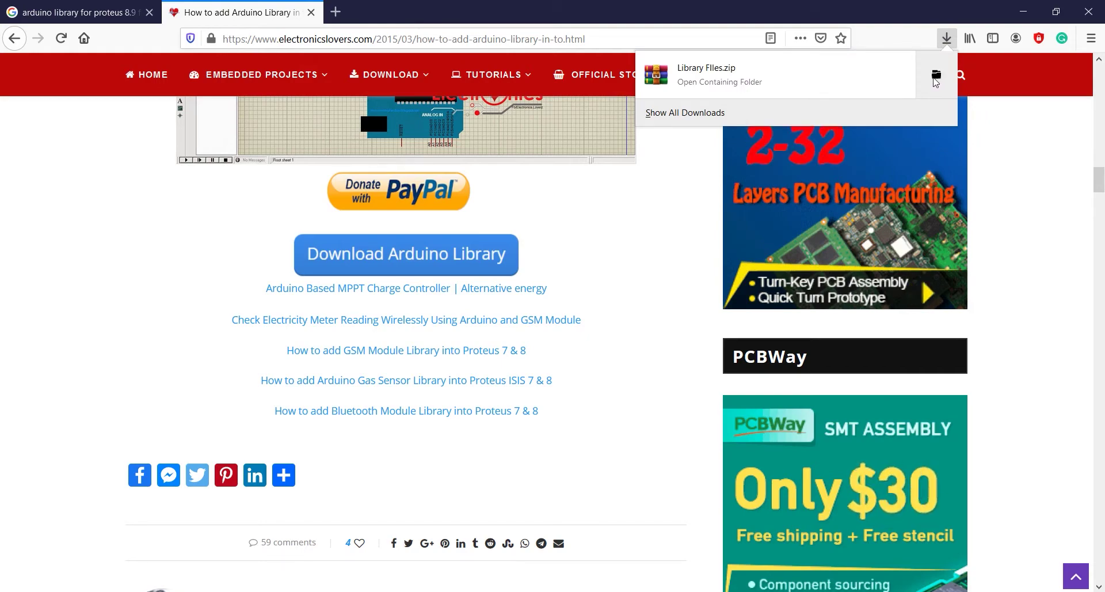
pyautogui.click(935, 77)
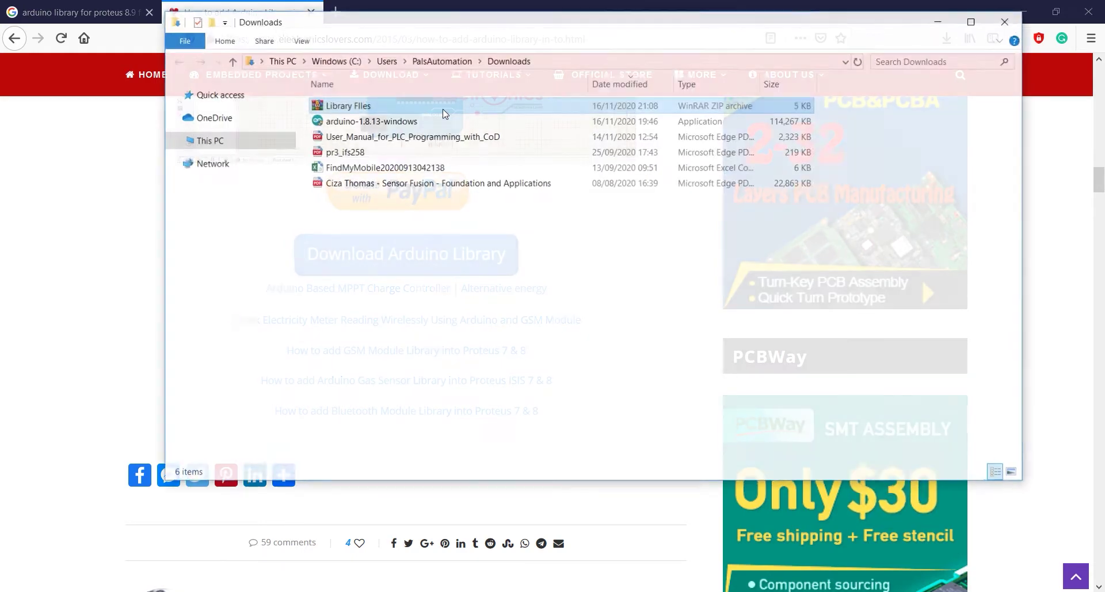
pyautogui.rightClick(412, 109)
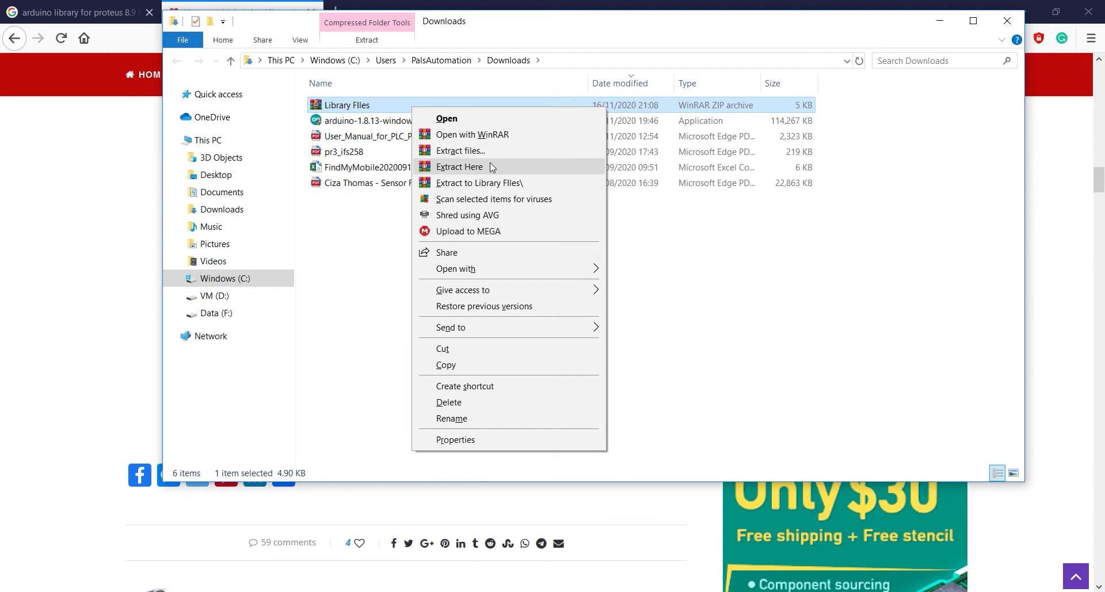
pyautogui.click(506, 153)
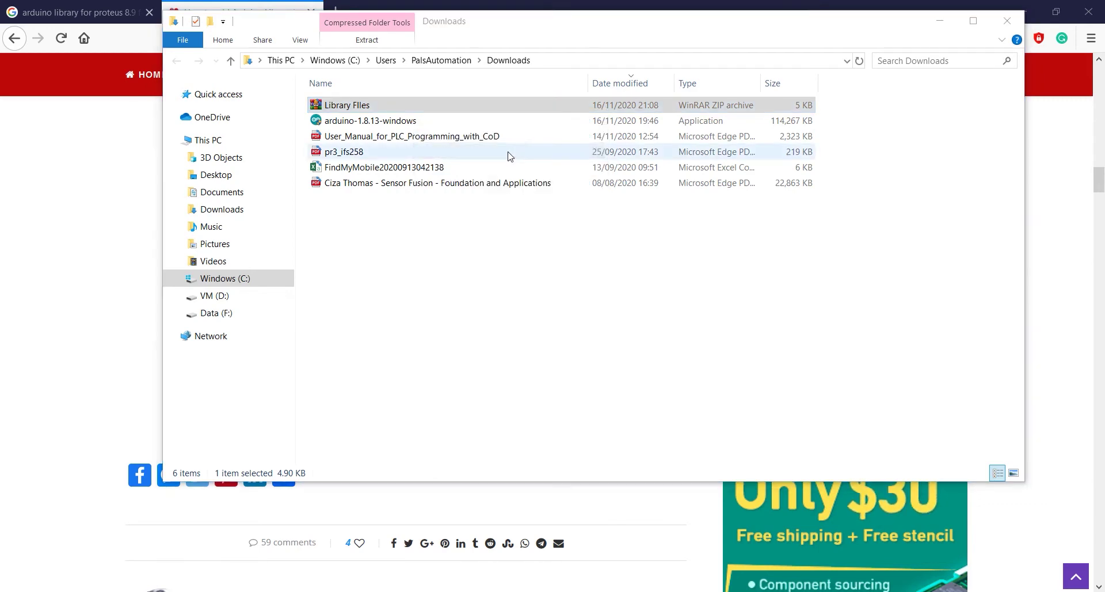
pyautogui.click(592, 448)
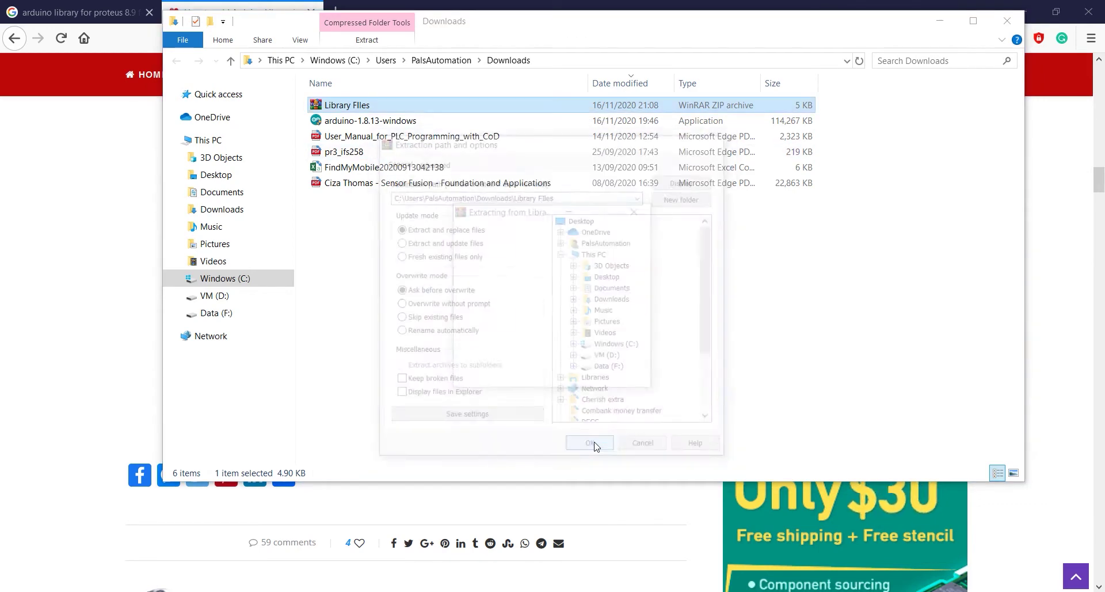
# - Open the nested Library FIles folder inside the extracted folder and select both ARDUINO.IDX and ARDUINO.LIB
pyautogui.doubleClick(359, 198)
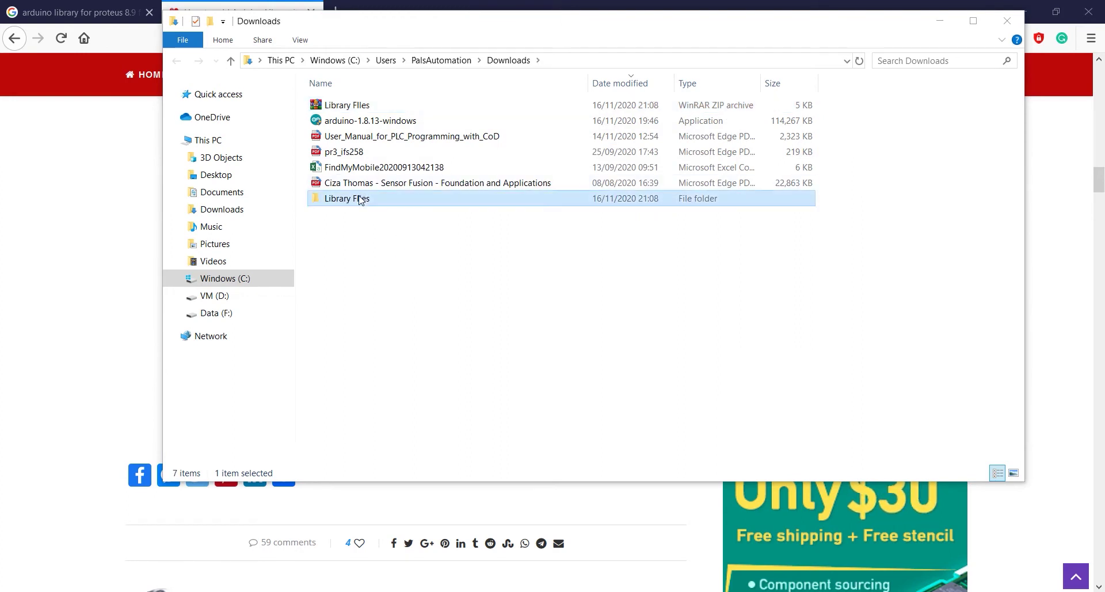
pyautogui.doubleClick(370, 109)
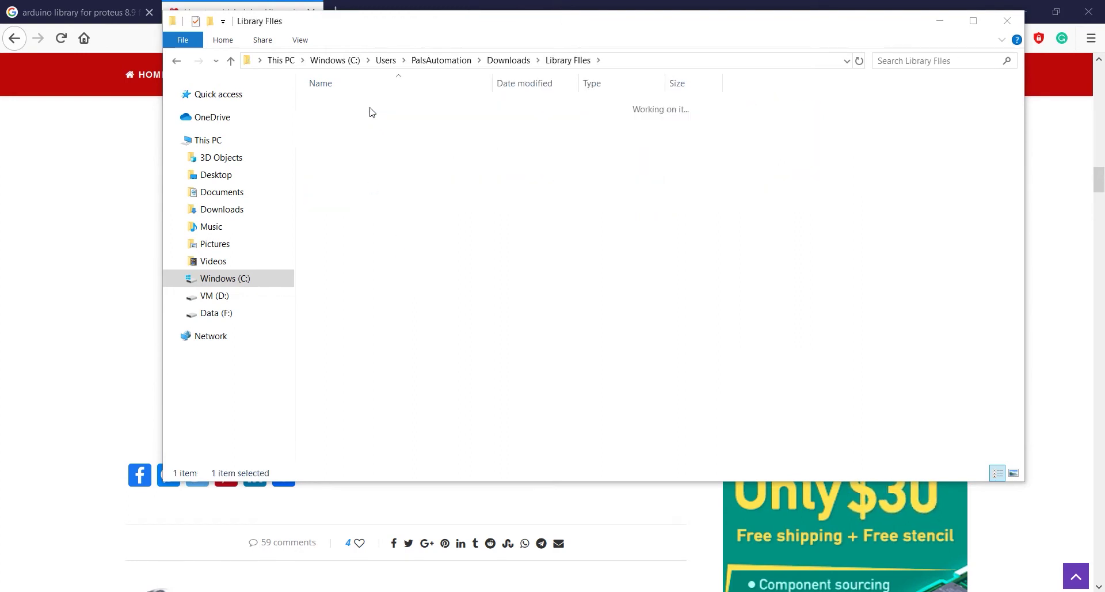
pyautogui.moveTo(355, 157); pyautogui.dragTo(407, 104)
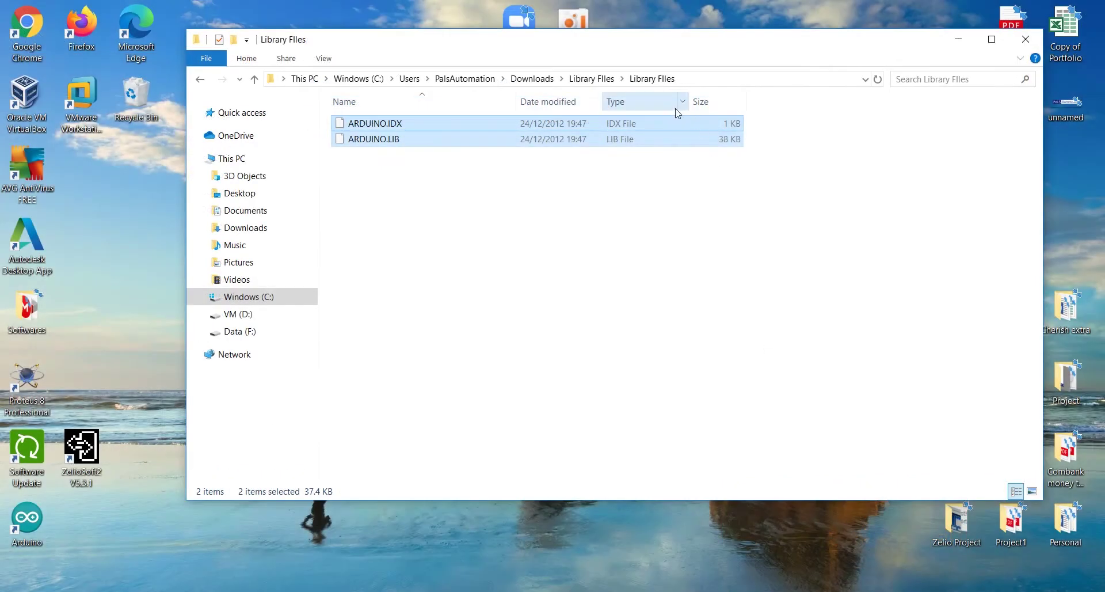
# - Close the extracted folder's window and open the Proteus 8 Professional folder under Labcenter Electronics in Program Files (x86) on drive C
pyautogui.click(1033, 43)
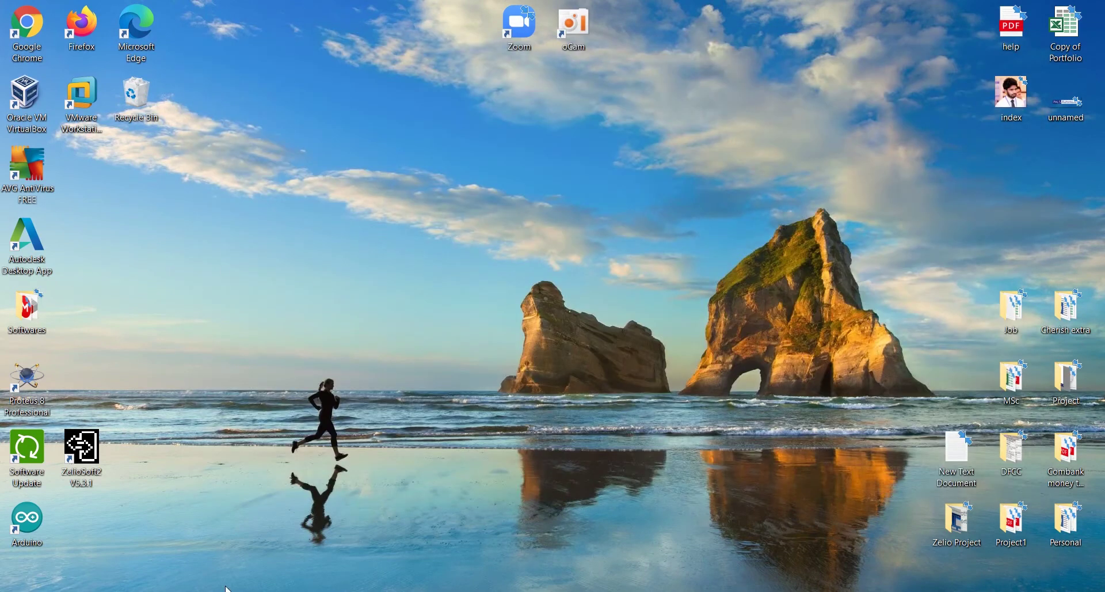
pyautogui.press('super+e')
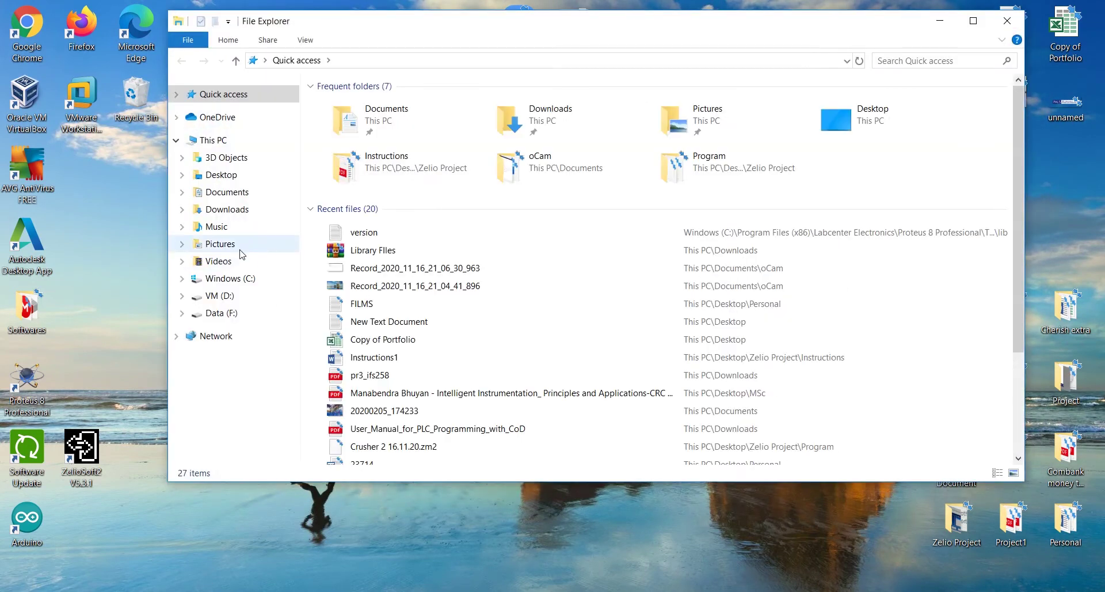
pyautogui.click(233, 278)
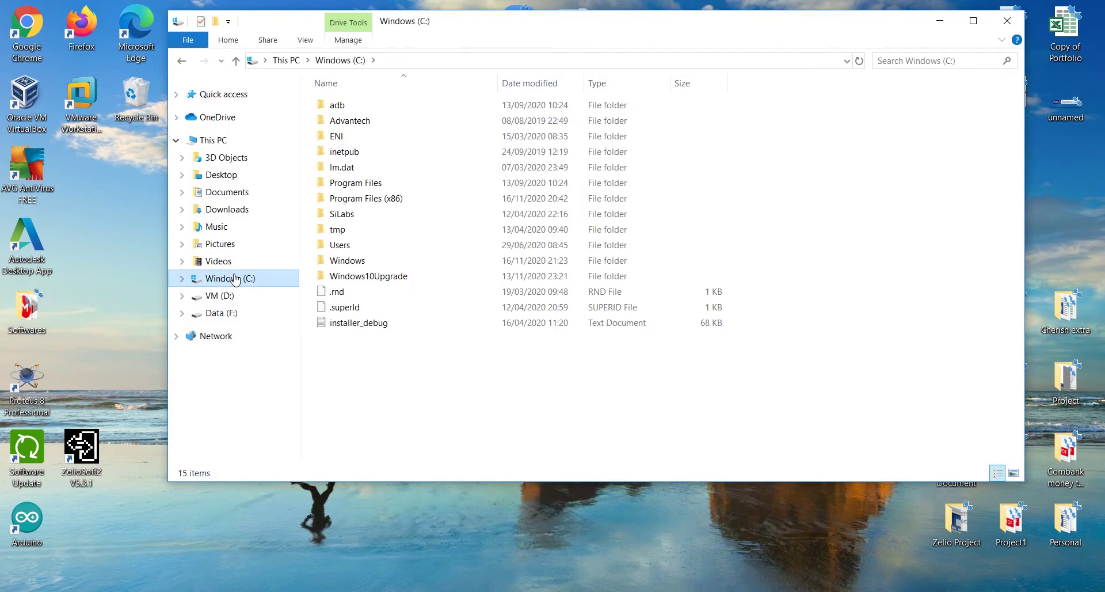
pyautogui.click(363, 201)
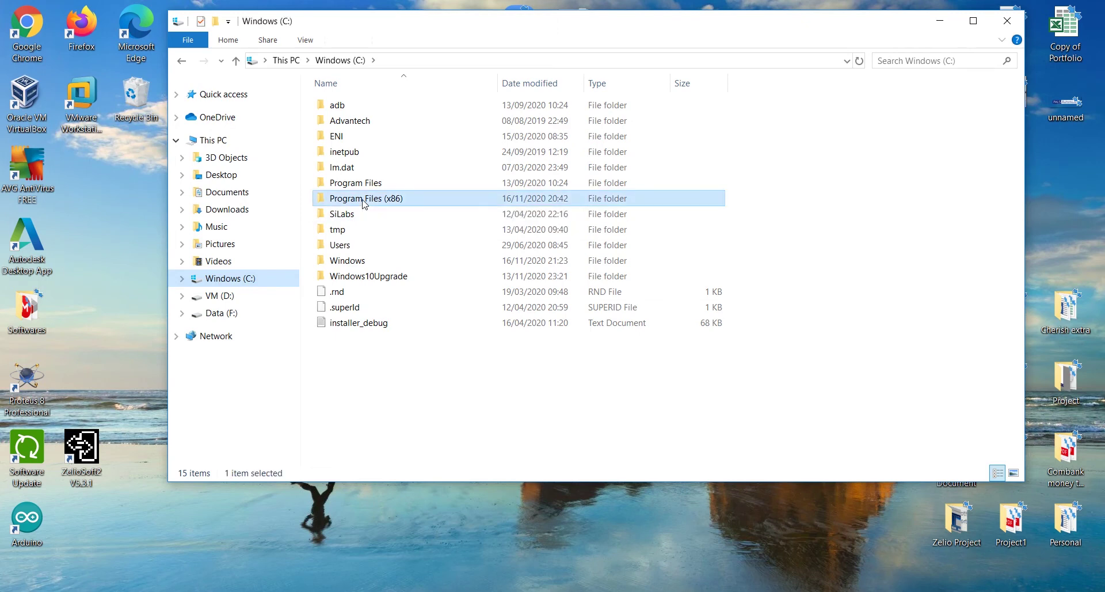
pyautogui.doubleClick(363, 199)
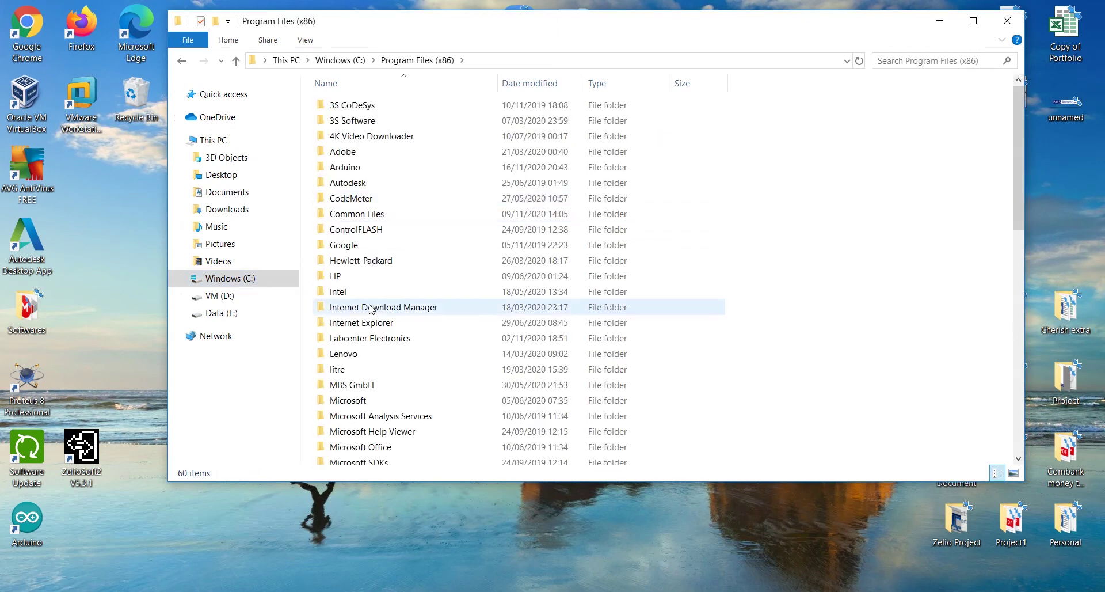
pyautogui.doubleClick(373, 339)
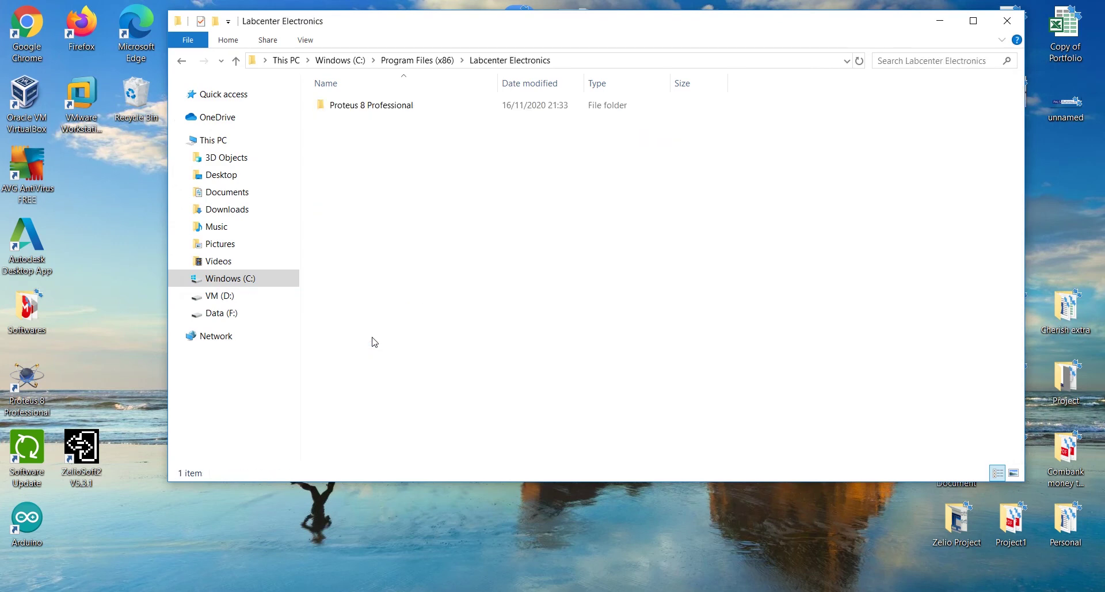
pyautogui.doubleClick(367, 109)
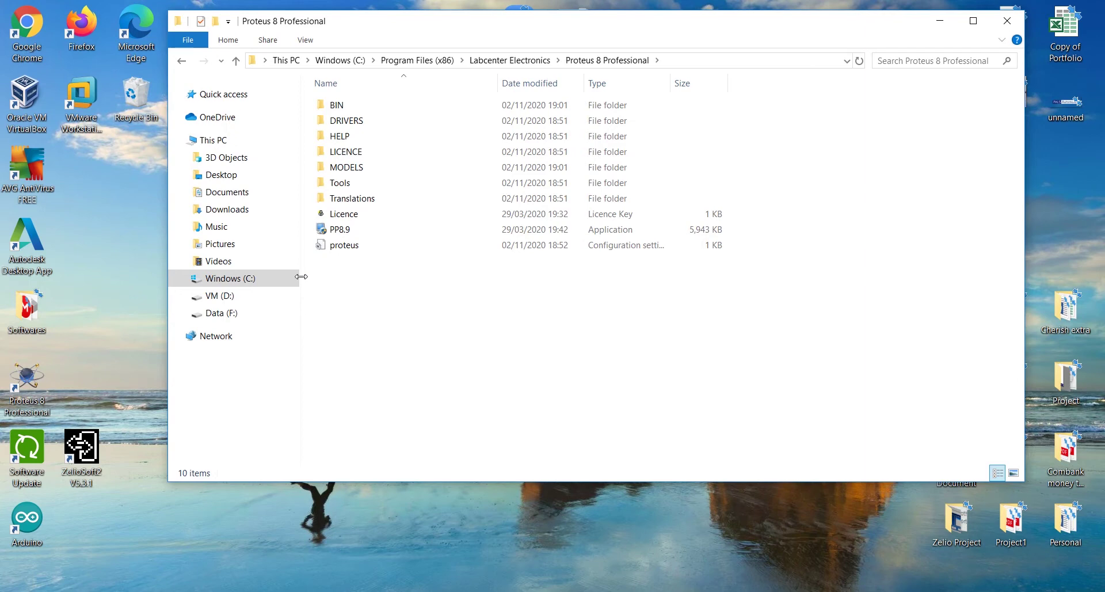
# - Return to the root of Windows (C:) and turn on the display of hidden items
pyautogui.click(251, 279)
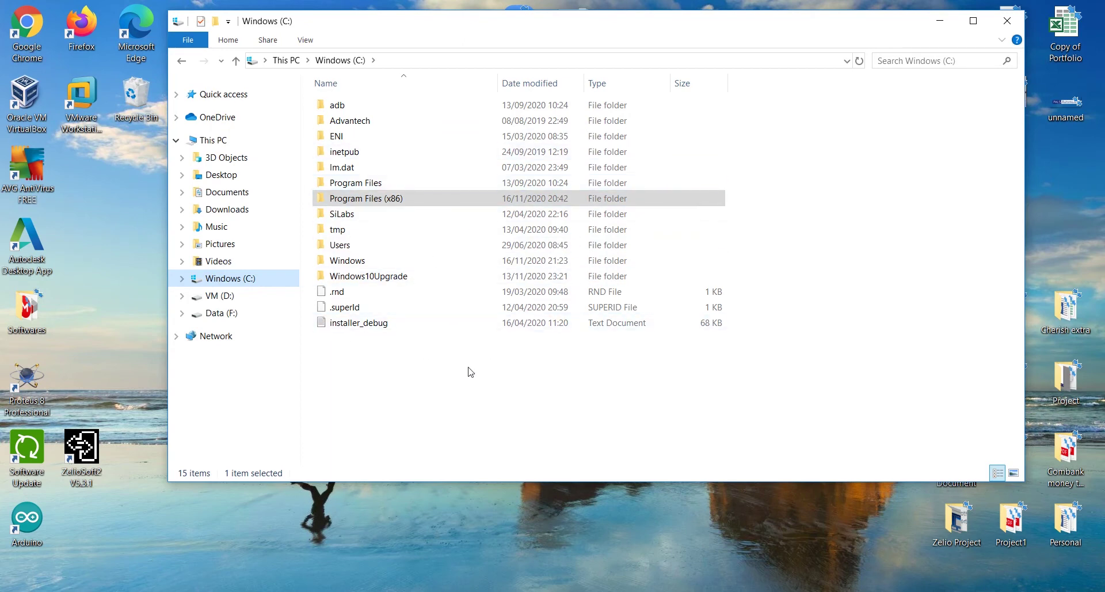
pyautogui.click(306, 41)
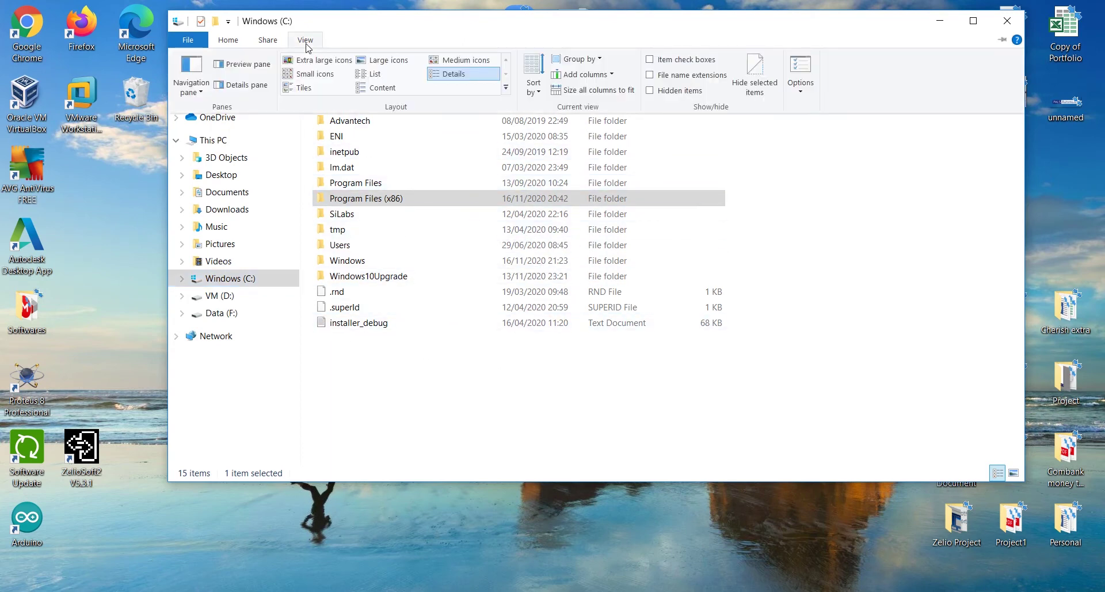
pyautogui.click(655, 92)
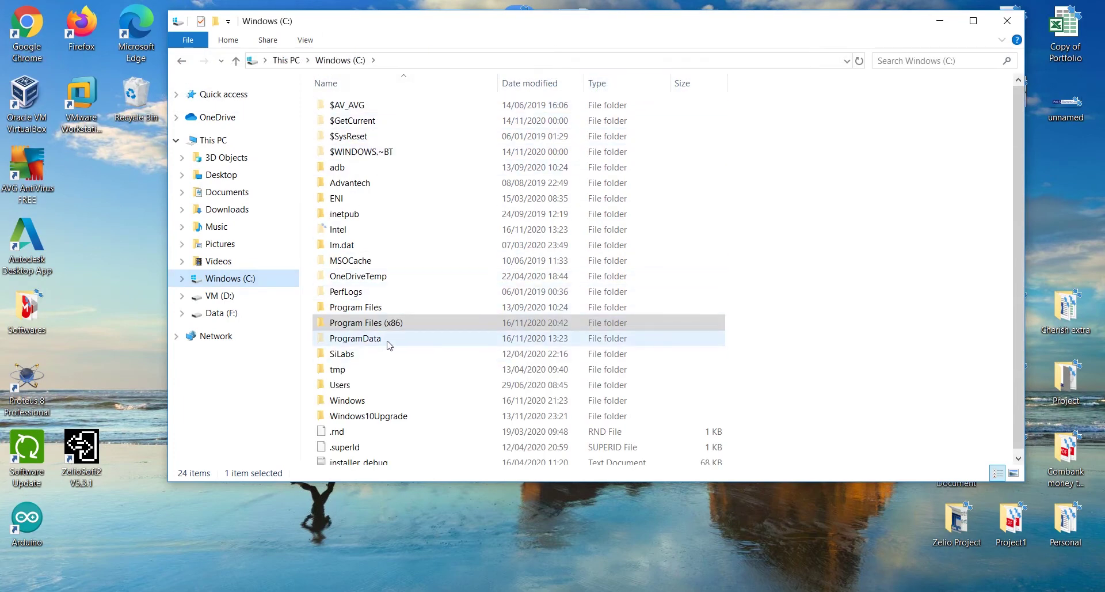
# - Paste ARDUINO.IDX and ARDUINO.LIB into the LIBRARY folder under ProgramData, Labcenter Electronics, Proteus 8 Professional, and close the folder window
pyautogui.click(369, 339)
pyautogui.doubleClick(369, 339)
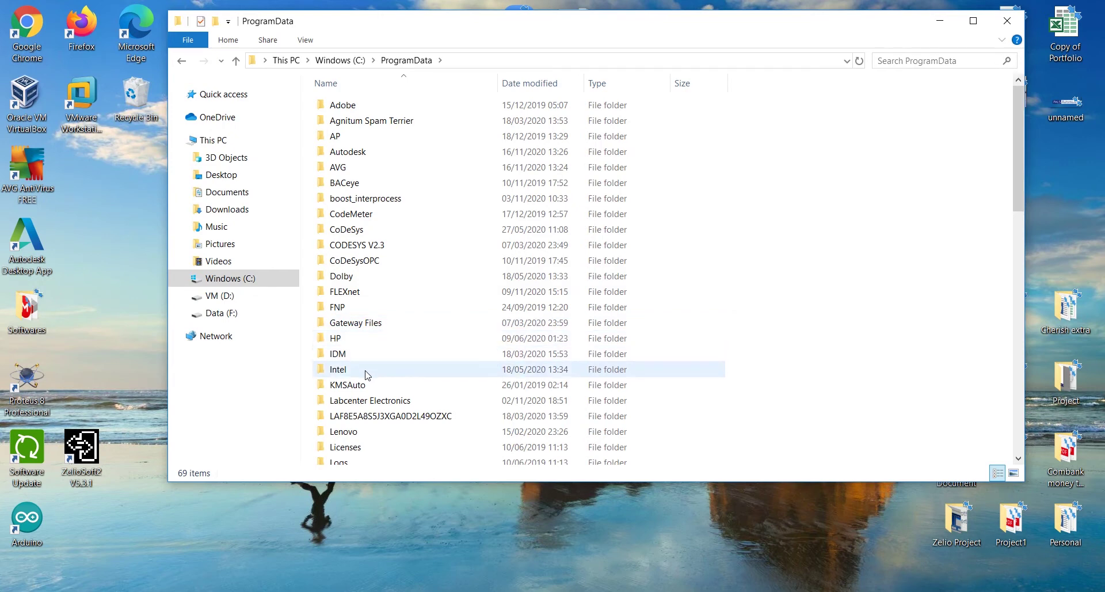
pyautogui.doubleClick(366, 401)
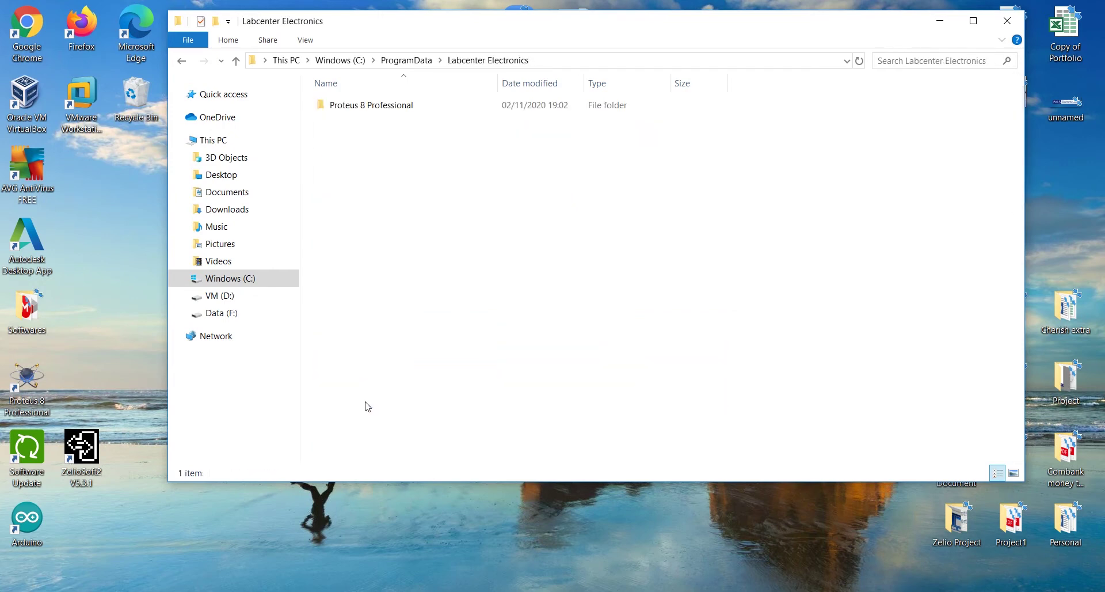
pyautogui.doubleClick(377, 105)
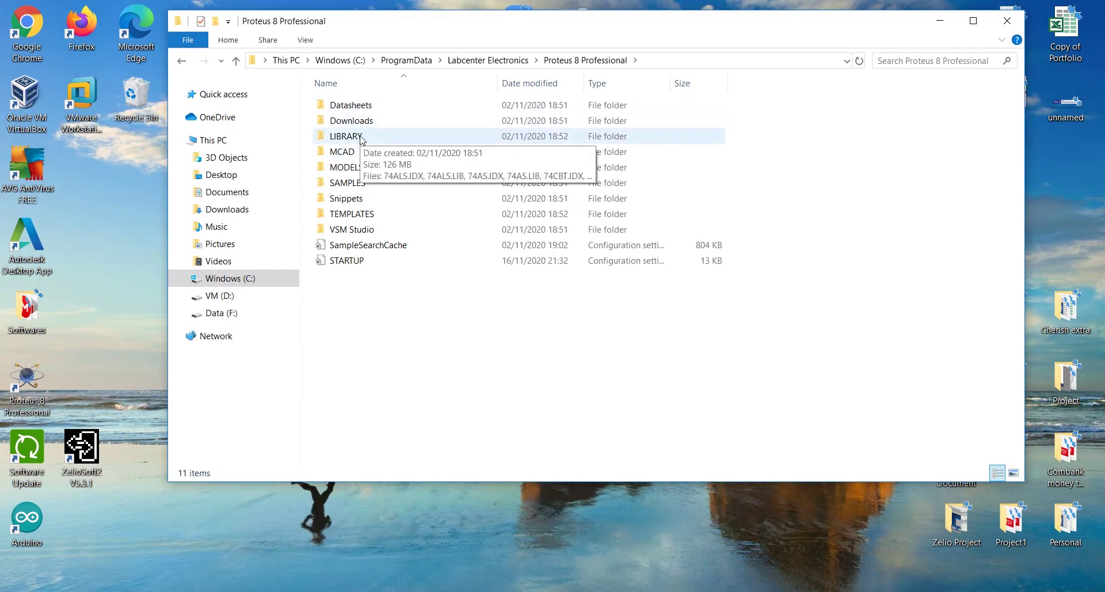
pyautogui.doubleClick(351, 138)
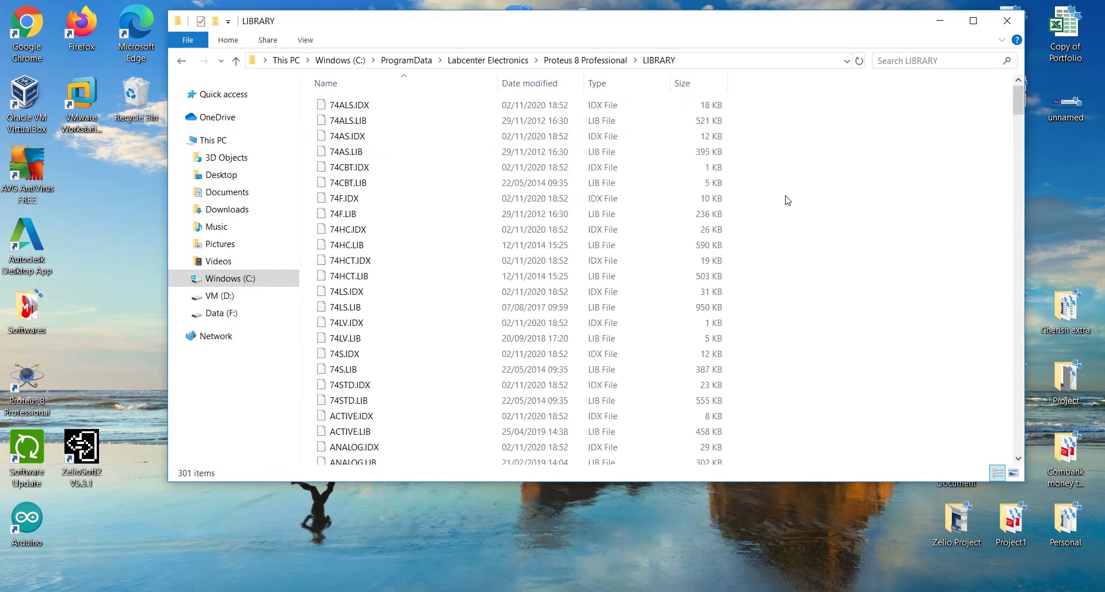
pyautogui.hotkey('ctrl', 'v')
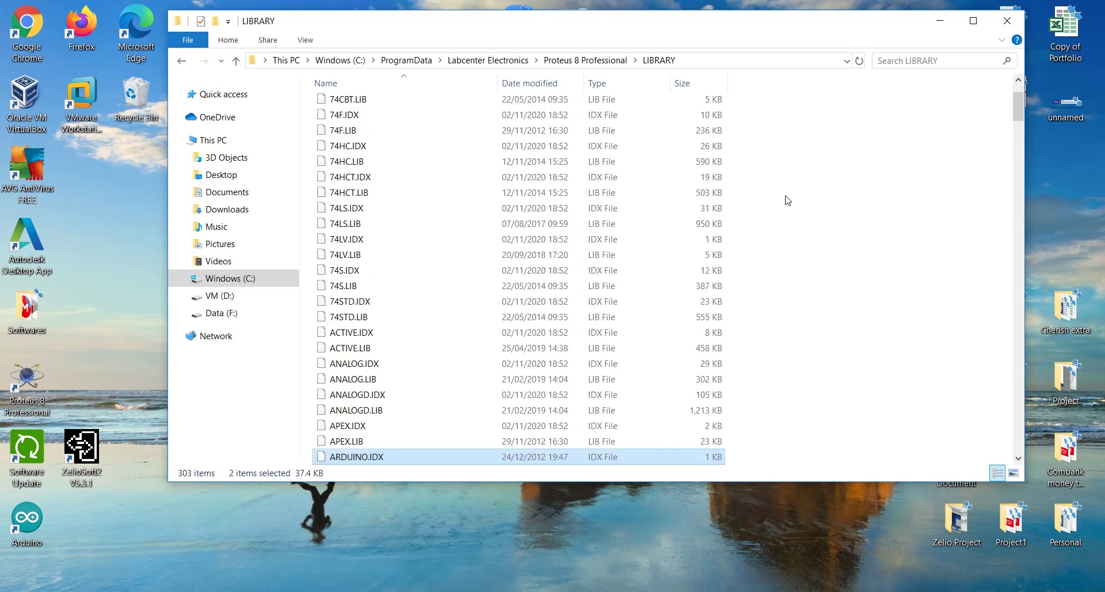
pyautogui.moveTo(1017, 119); pyautogui.dragTo(1017, 122)
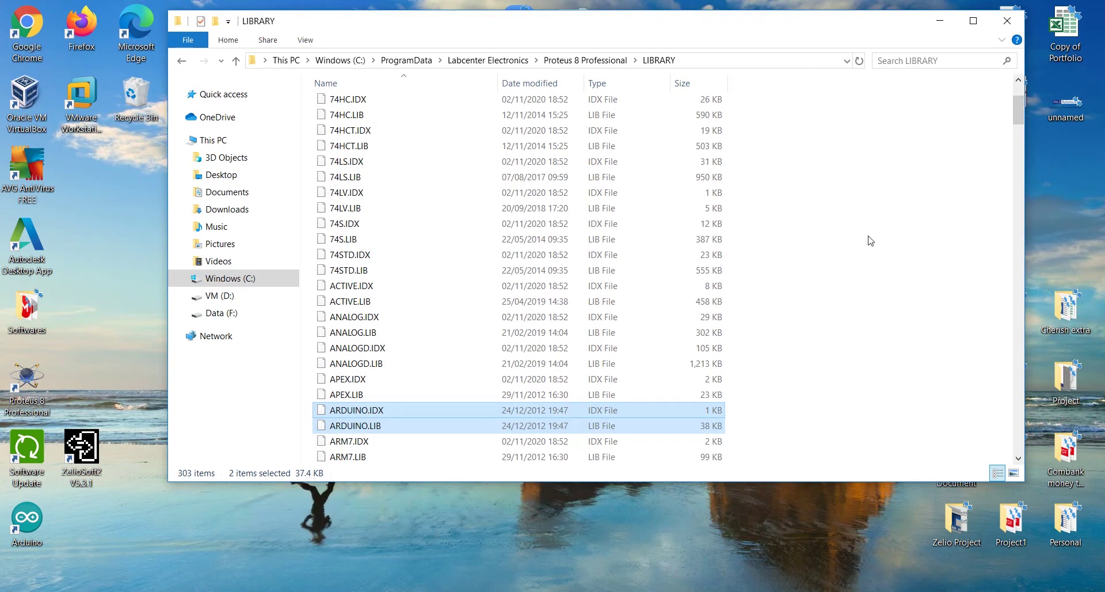
pyautogui.click(1007, 21)
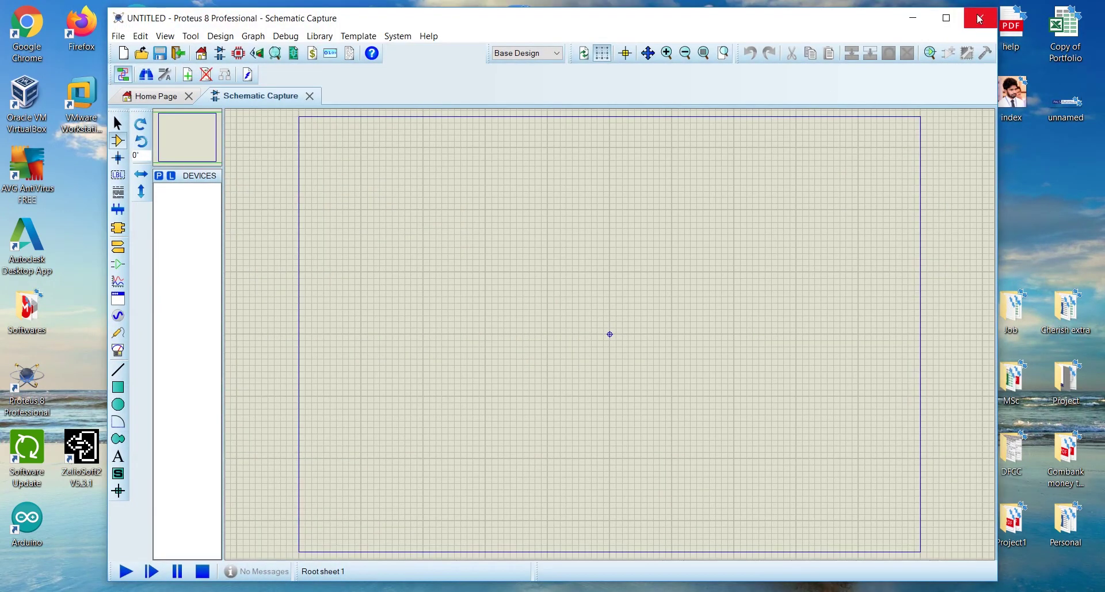
# - Restart Proteus 8 Professional and open a Schematic Capture sheet
pyautogui.click(980, 19)
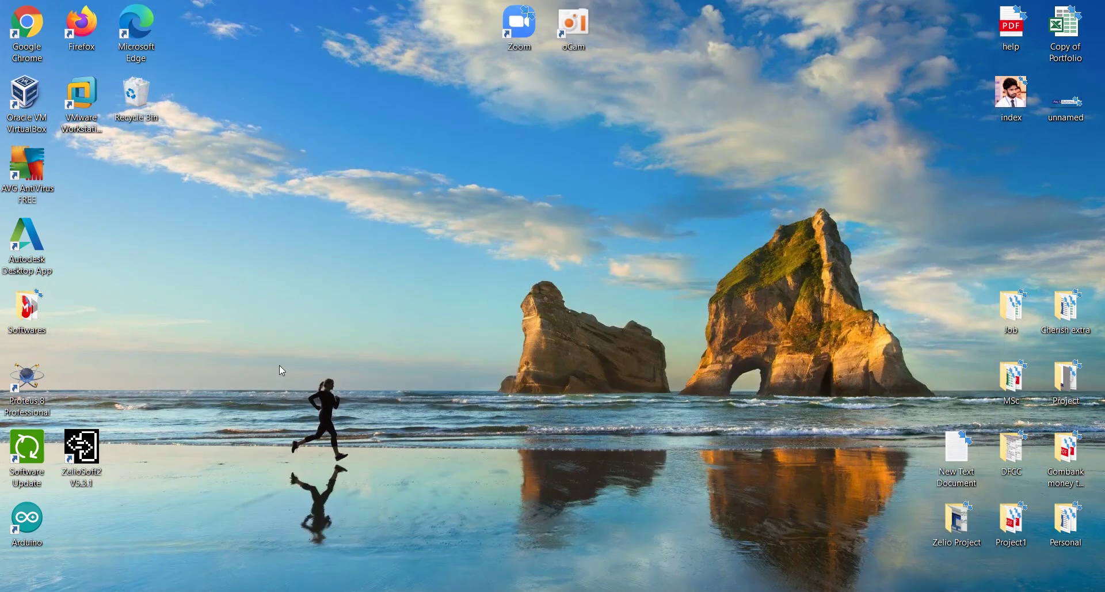
pyautogui.click(20, 392)
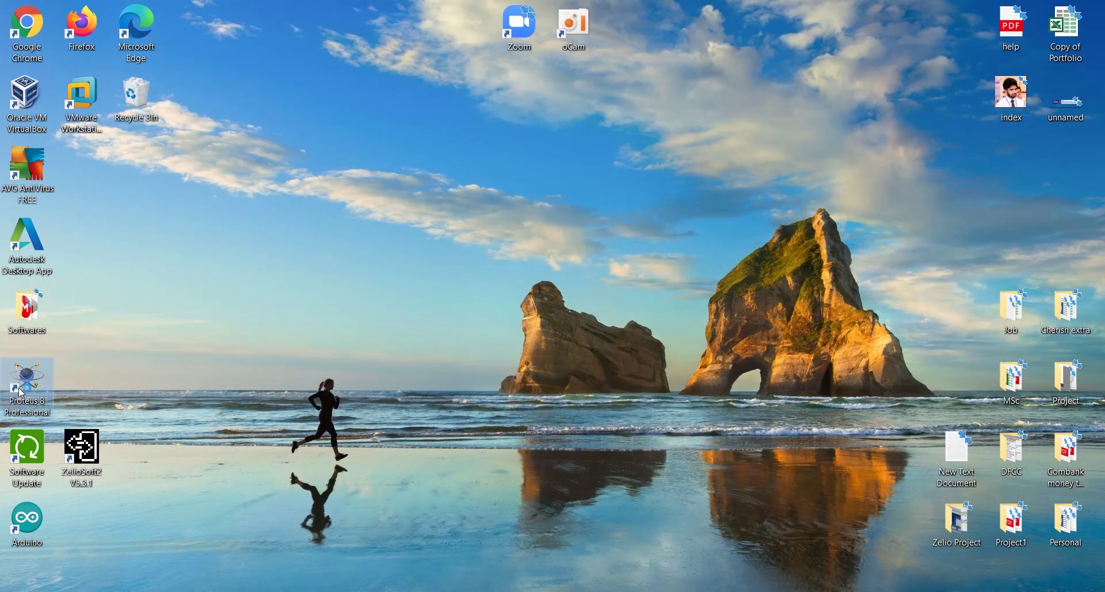
pyautogui.doubleClick(21, 393)
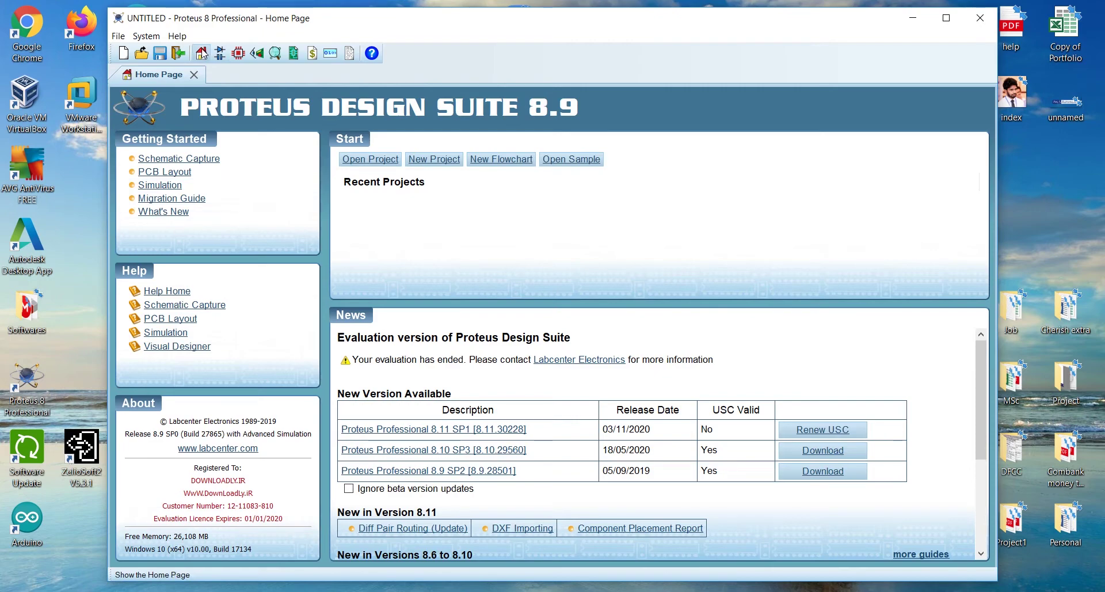
pyautogui.click(220, 54)
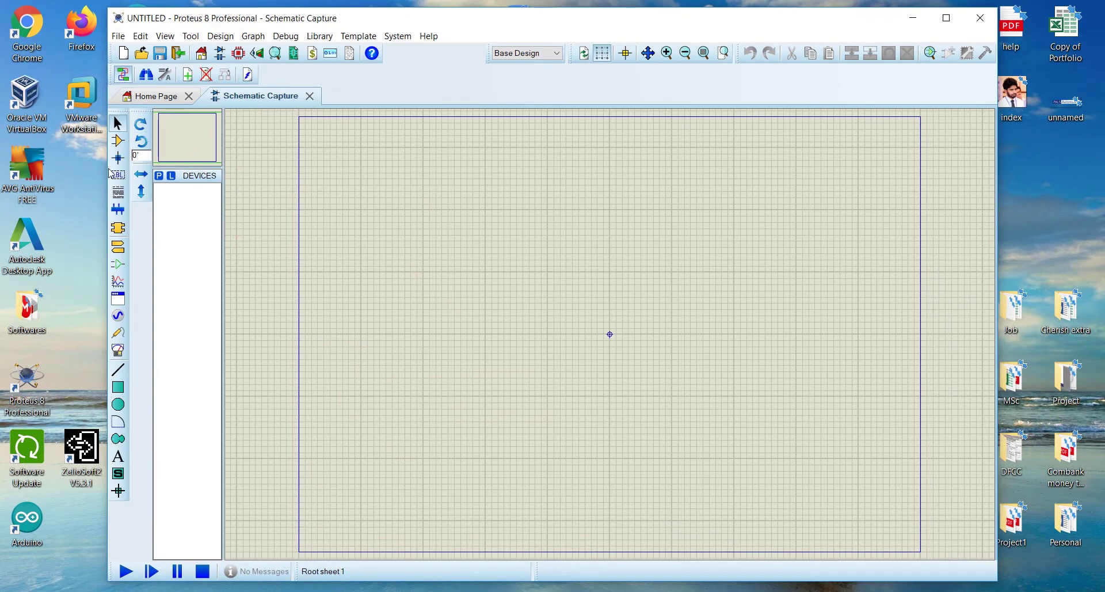
# - Search the device library for "arduino" and limit the results to the Emulator category
pyautogui.click(160, 176)
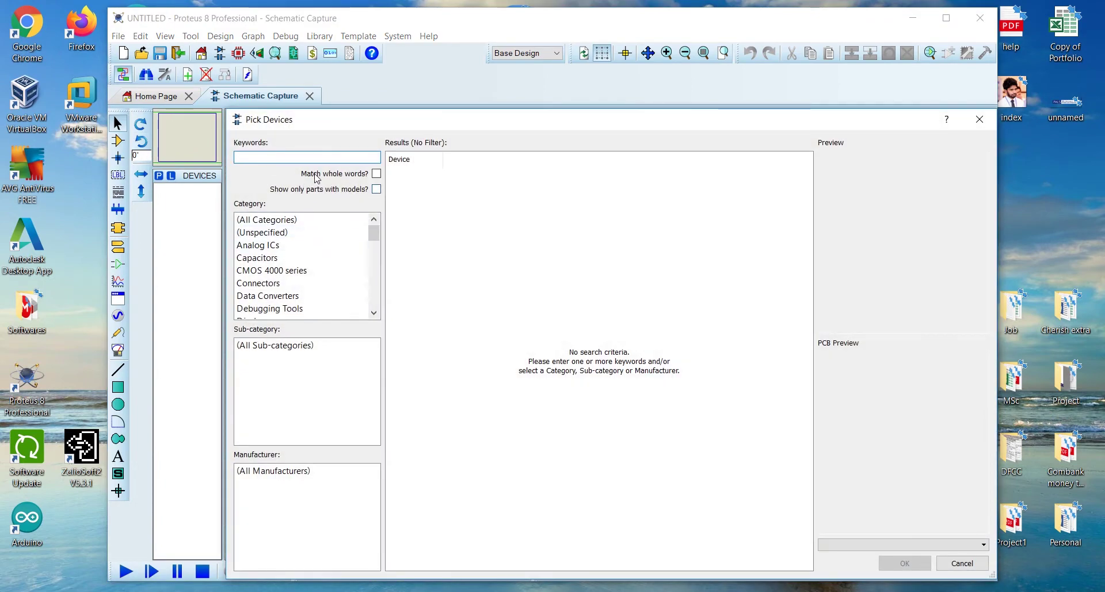
pyautogui.click(306, 157)
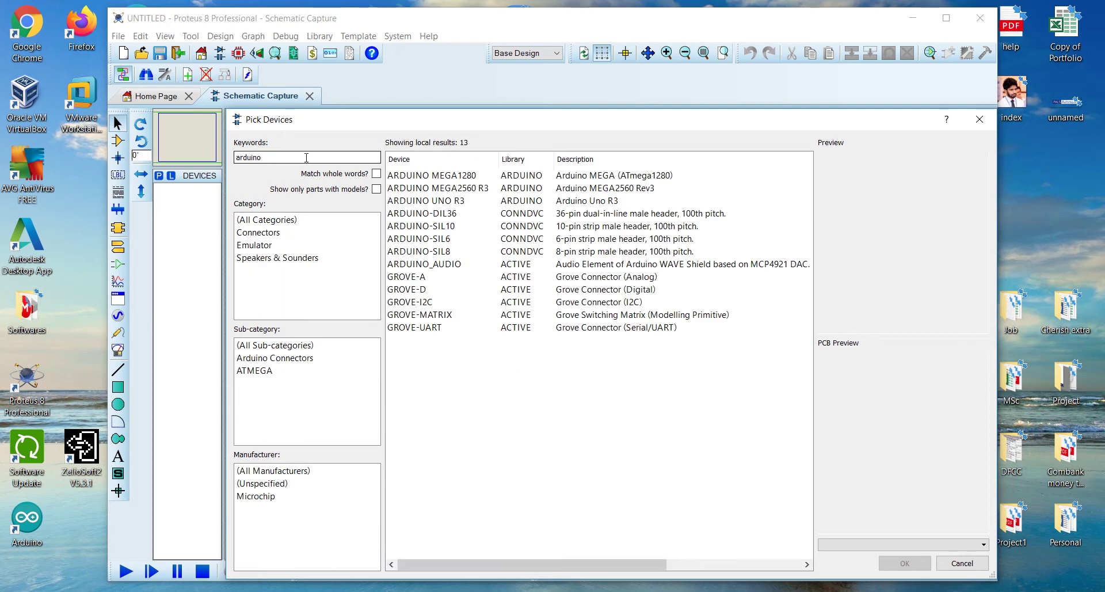
pyautogui.click(262, 257)
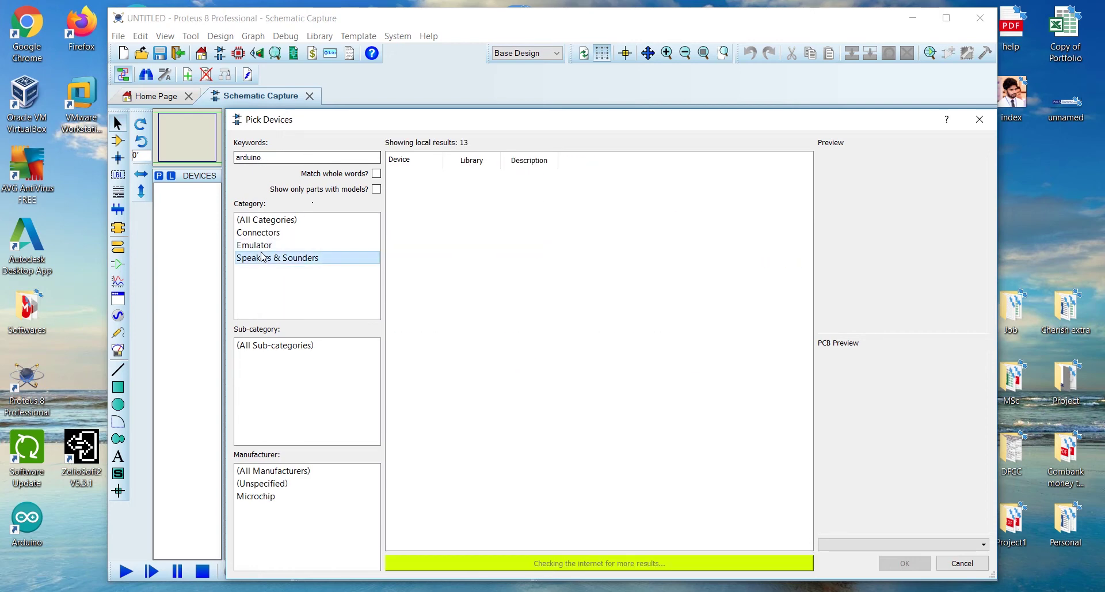
pyautogui.click(251, 246)
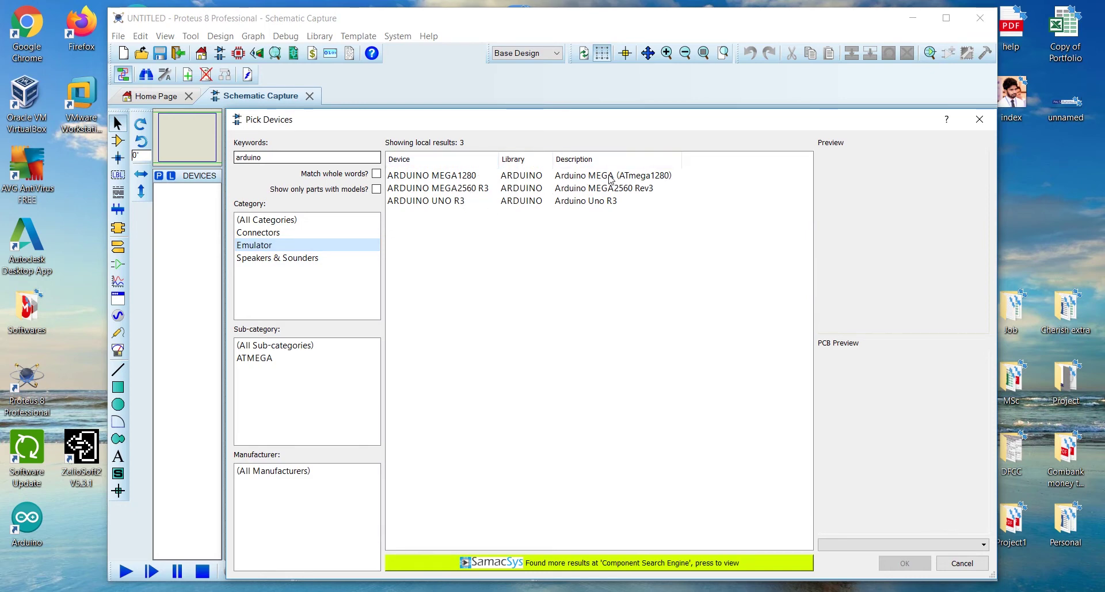
# - Add the ARDUINO UNO R3 to the devices list and place one board at the centre of the sheet
pyautogui.click(453, 202)
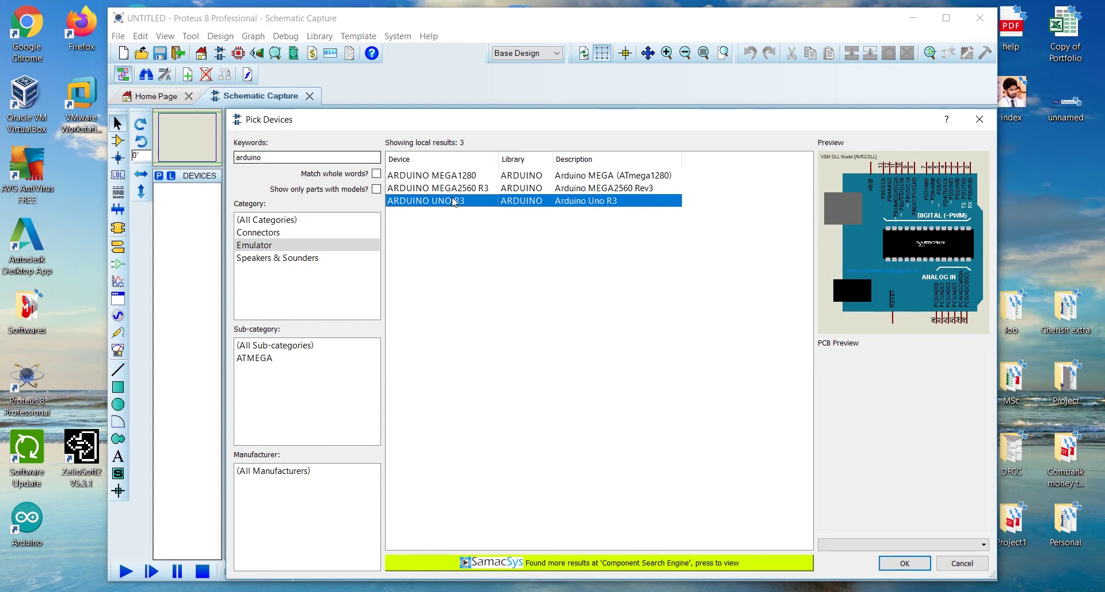
pyautogui.click(451, 190)
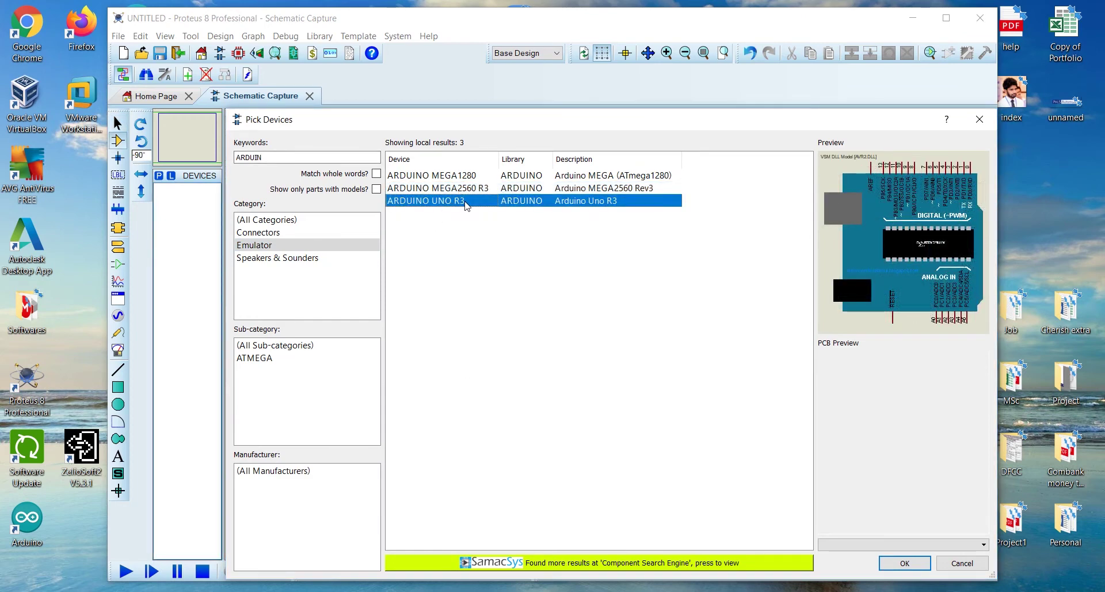
pyautogui.click(902, 562)
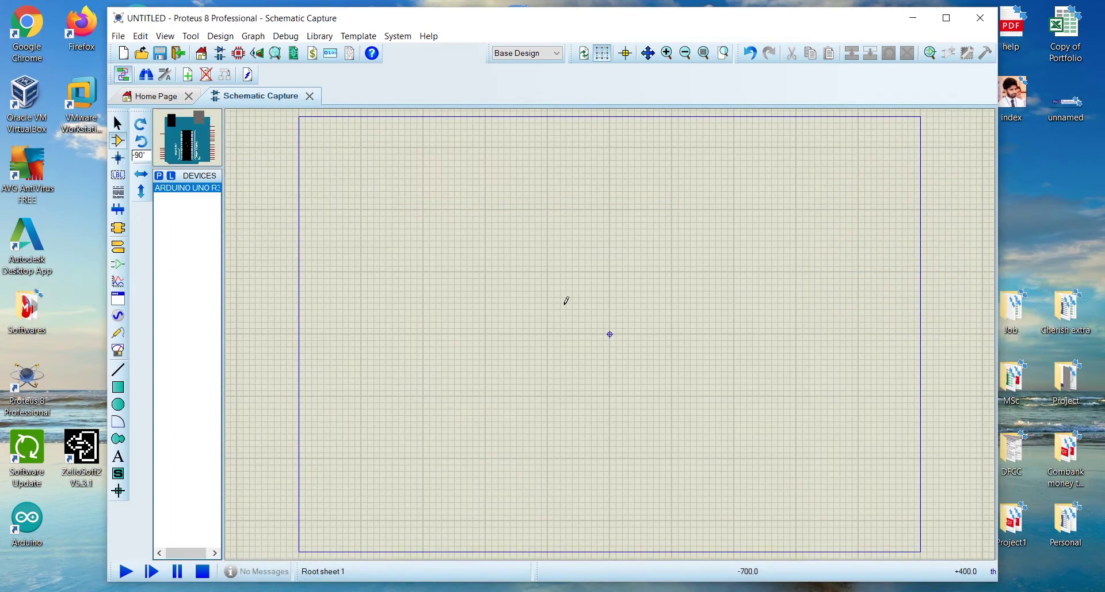
pyautogui.click(593, 338)
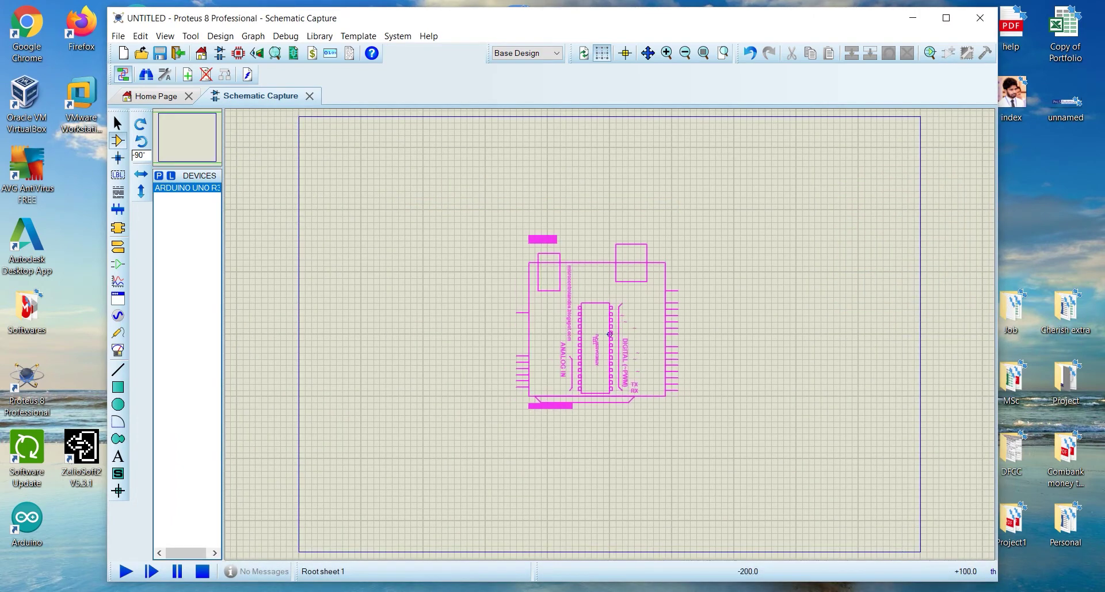
pyautogui.click(610, 333)
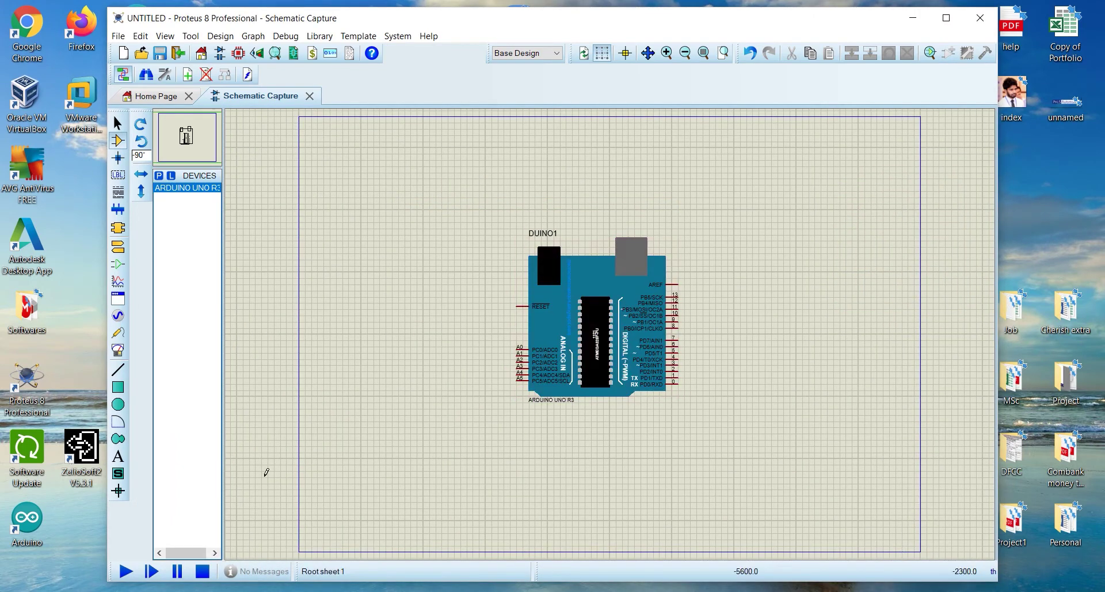
# - Switch to the Arduino IDE and open the built-in Blink example from 01.Basics
pyautogui.doubleClick(30, 525)
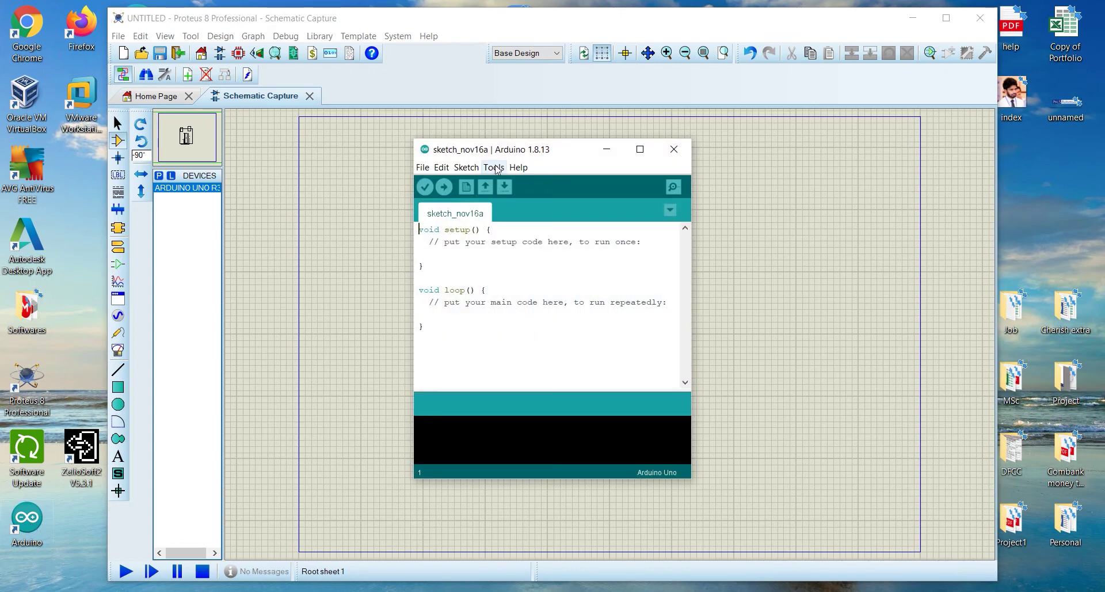
pyautogui.click(422, 168)
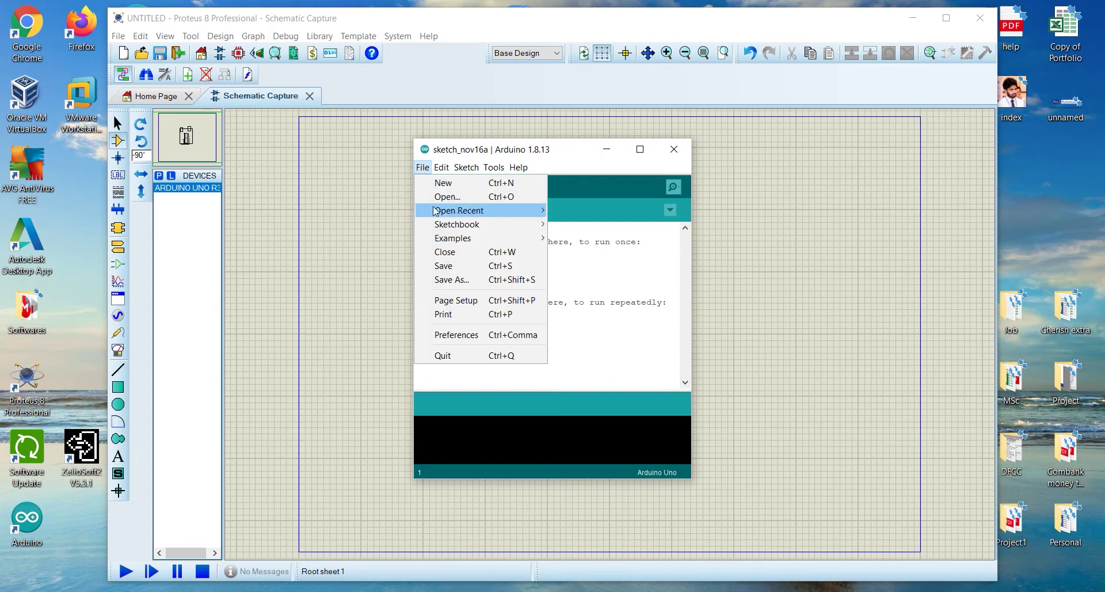
pyautogui.moveTo(444, 240)
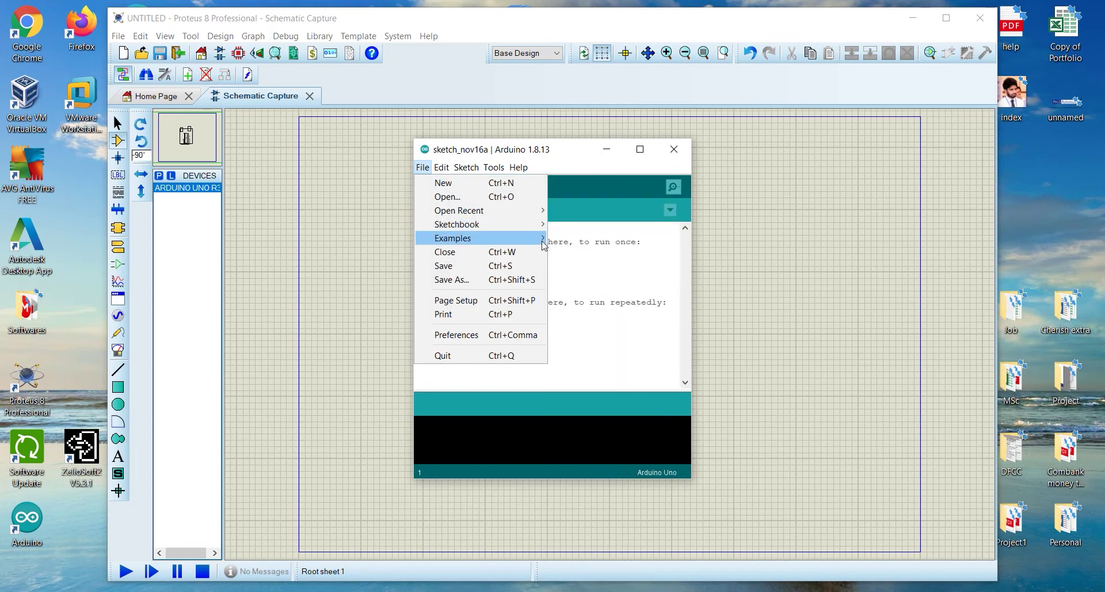
pyautogui.moveTo(595, 202)
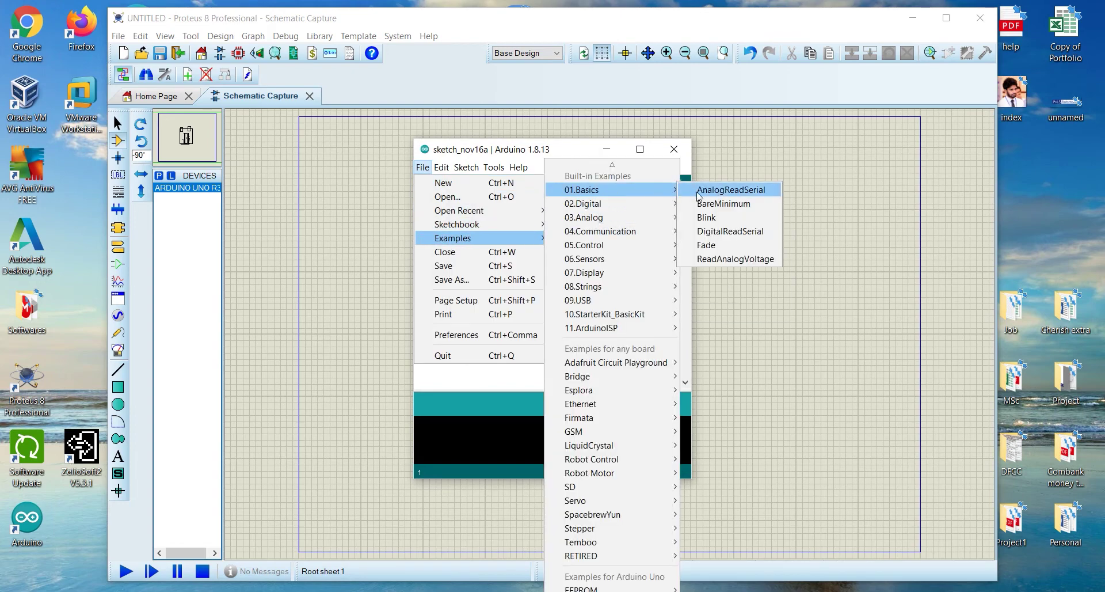
pyautogui.click(724, 226)
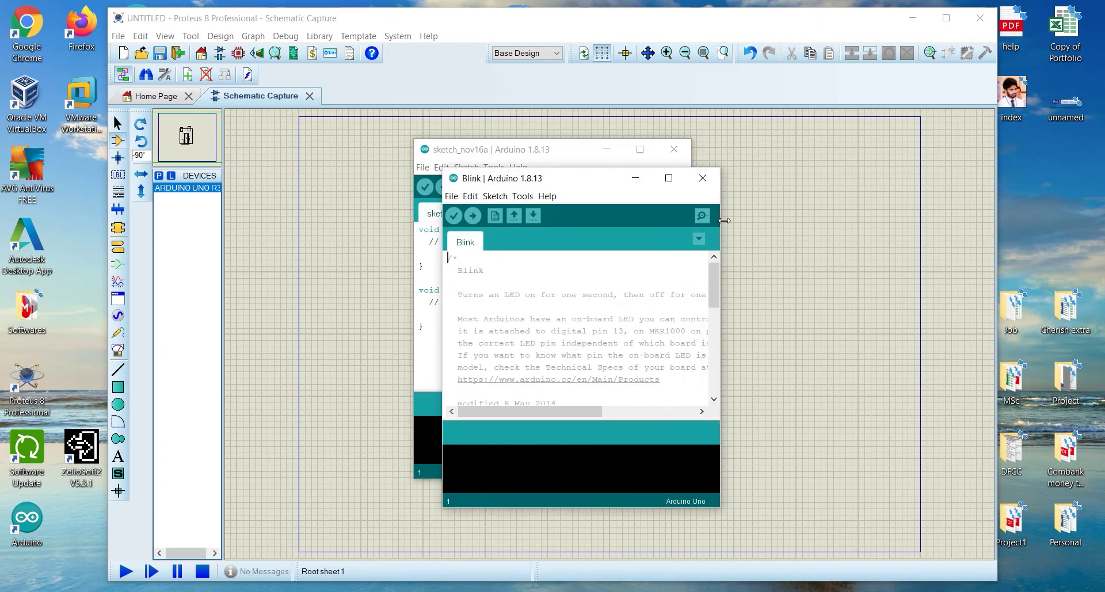
# - Maximise the Blink sketch window and enable verbose output during compilation in the Arduino preferences
pyautogui.click(668, 178)
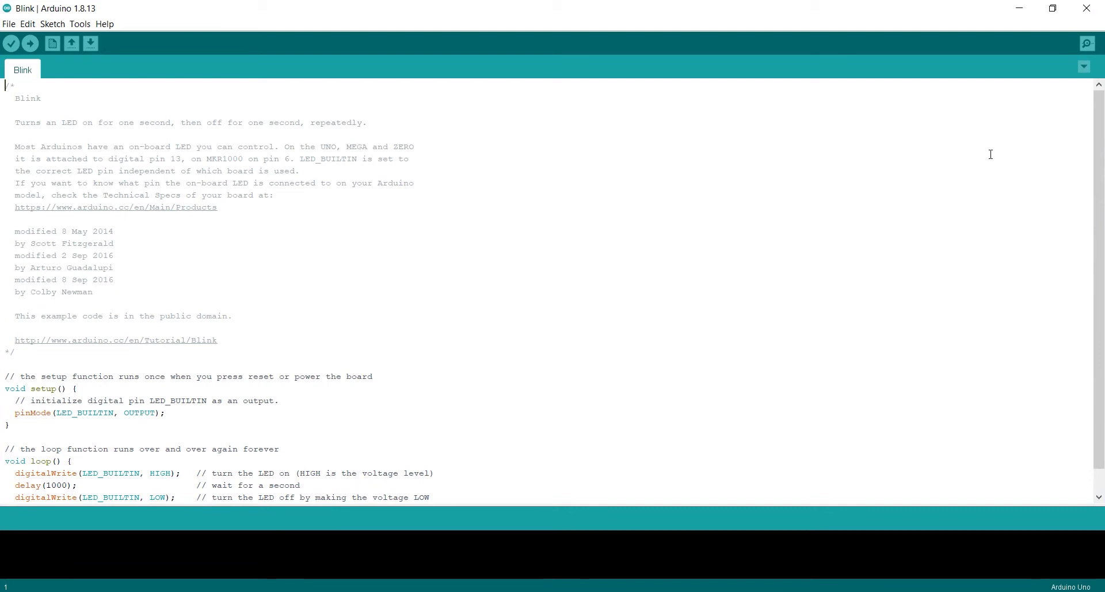
pyautogui.scroll(-2, 806, 213)
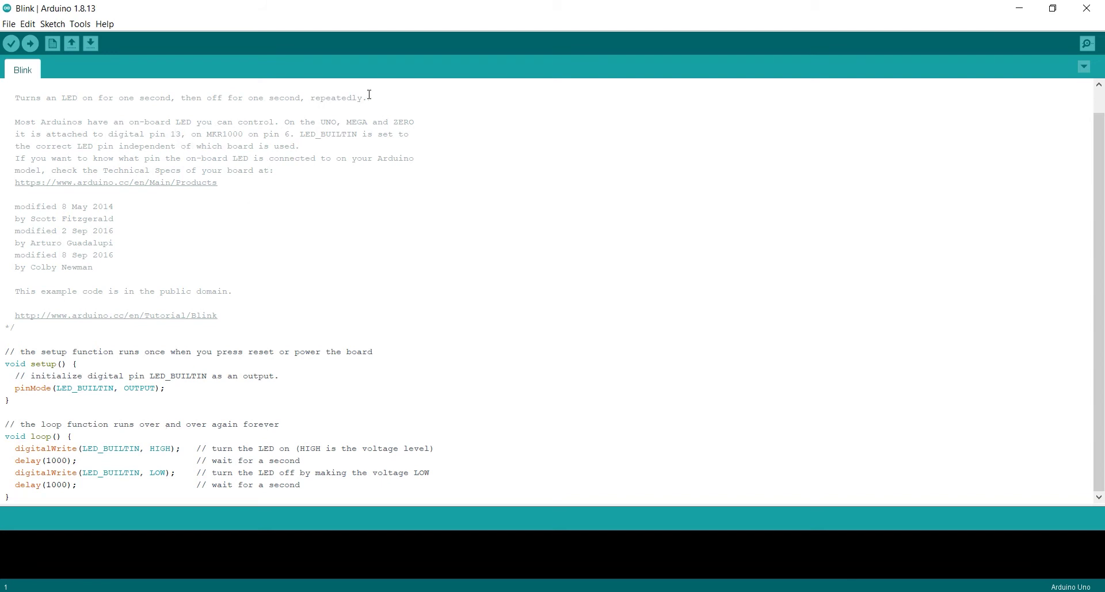
pyautogui.moveTo(326, 122); pyautogui.dragTo(415, 122)
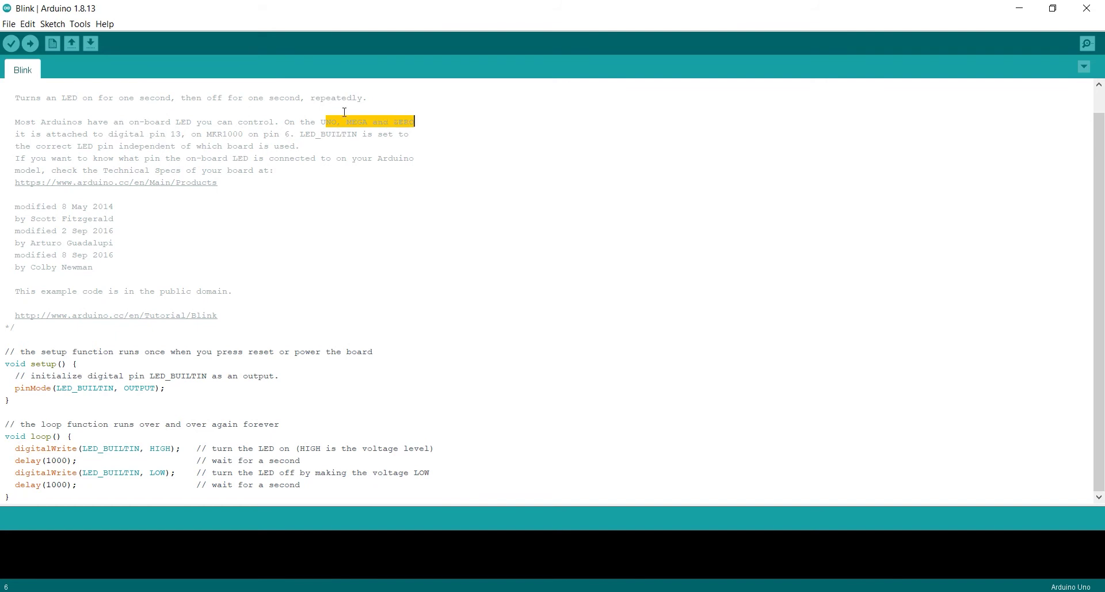
pyautogui.click(176, 130)
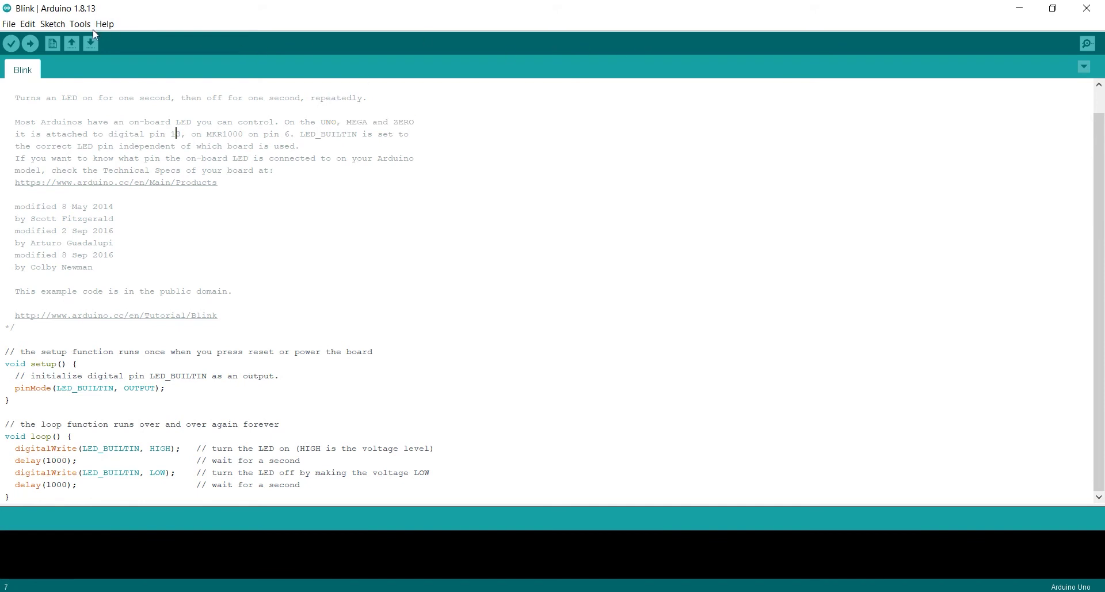
pyautogui.click(8, 24)
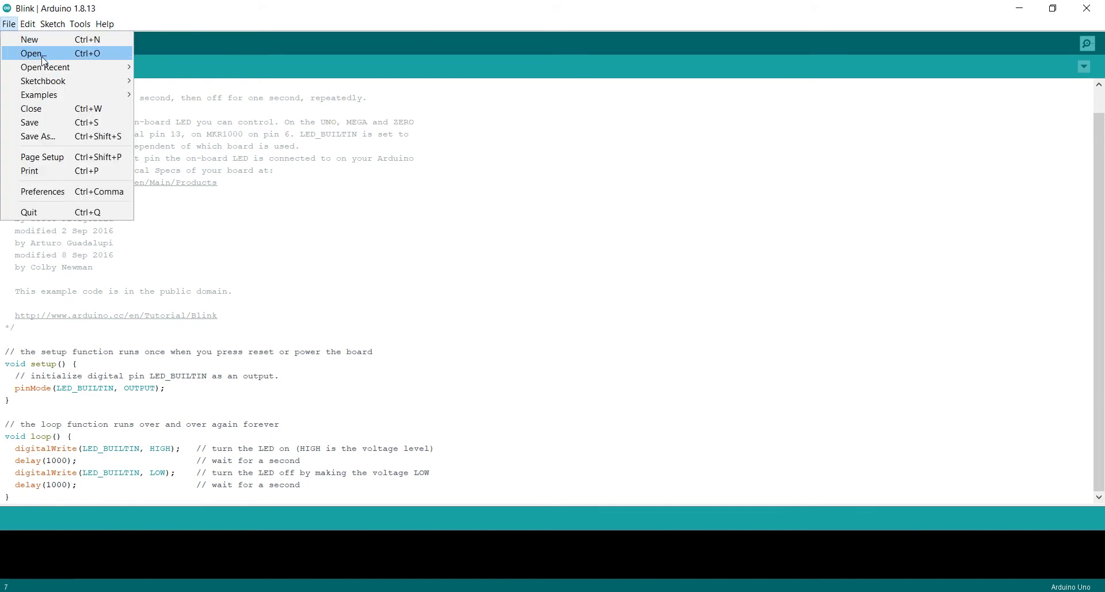
pyautogui.click(56, 193)
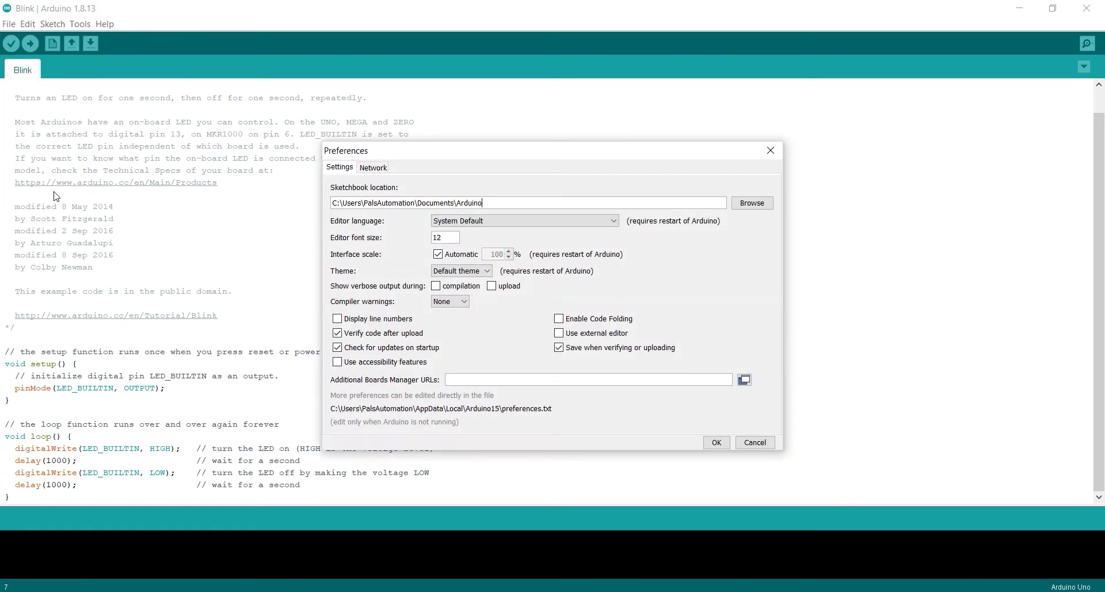
pyautogui.click(435, 286)
pyautogui.click(717, 442)
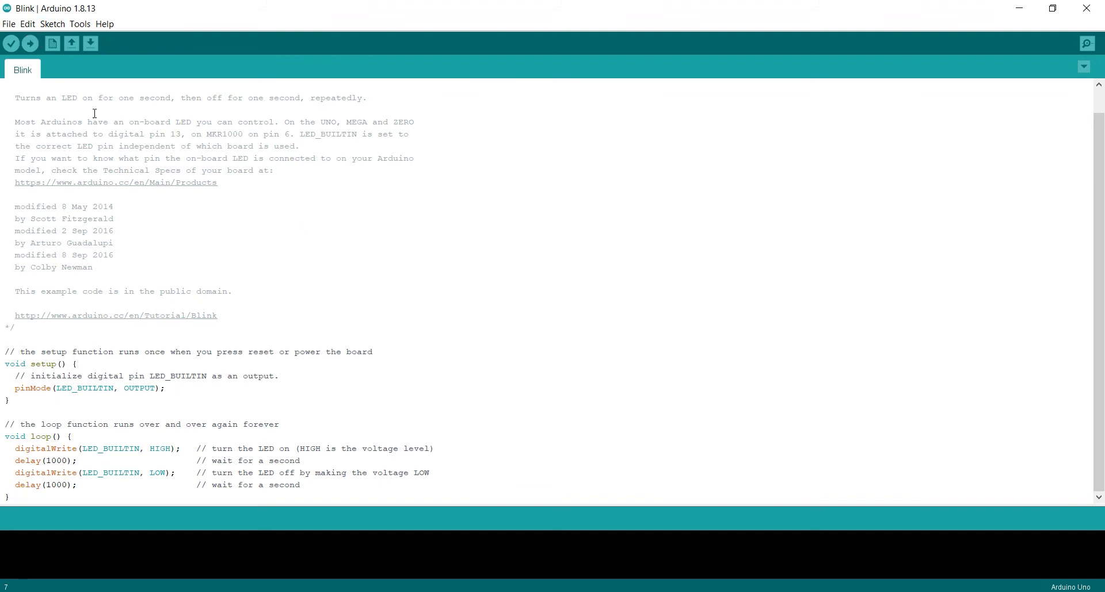
# - Compile the Blink sketch, enlarge the output console and dismiss the library updates notice
pyautogui.click(10, 45)
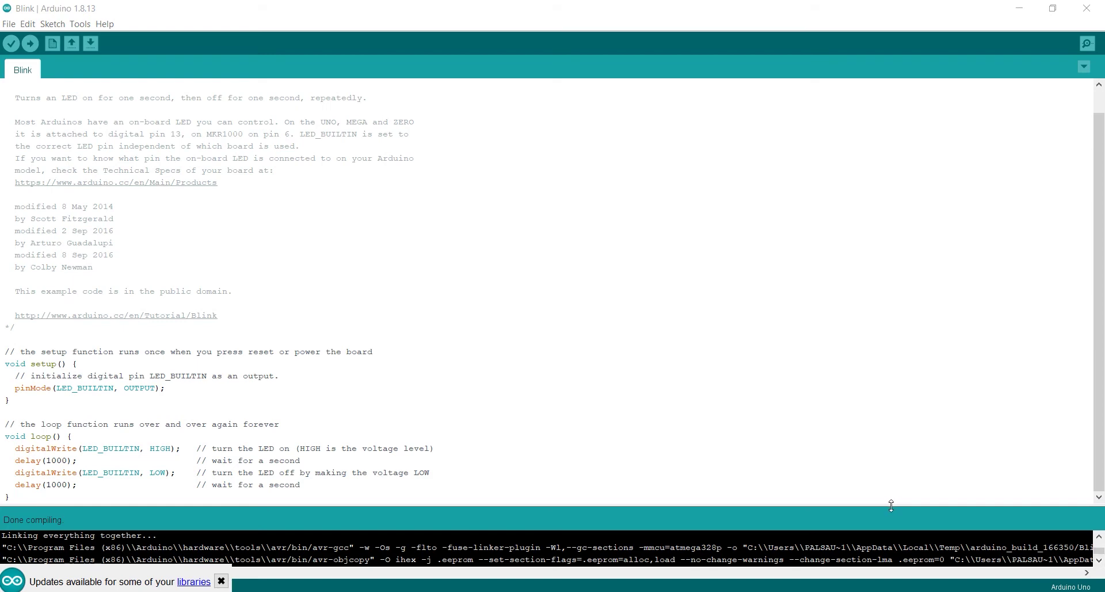
pyautogui.moveTo(890, 505); pyautogui.dragTo(893, 296)
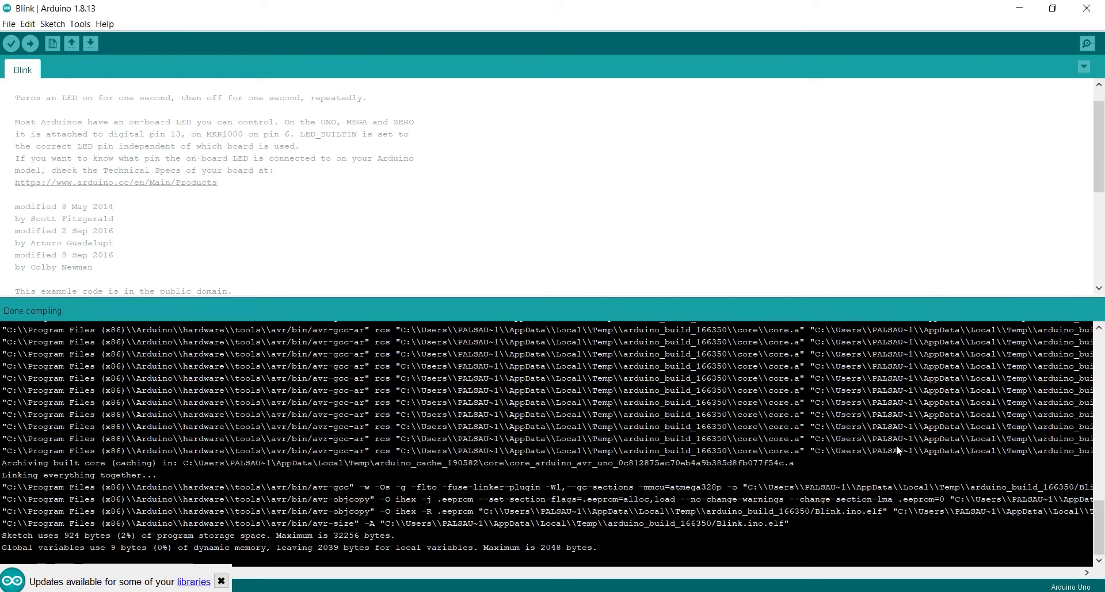
pyautogui.click(224, 581)
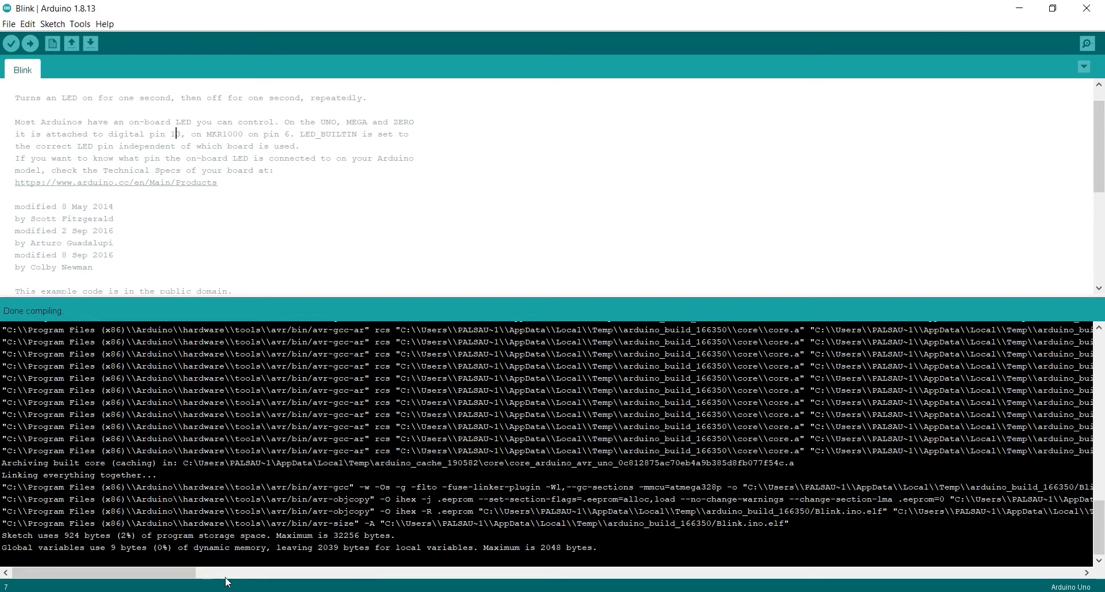
# - Copy the full path of the compiled Blink.ino.hex file from the compiler output
pyautogui.moveTo(187, 572); pyautogui.dragTo(257, 572)
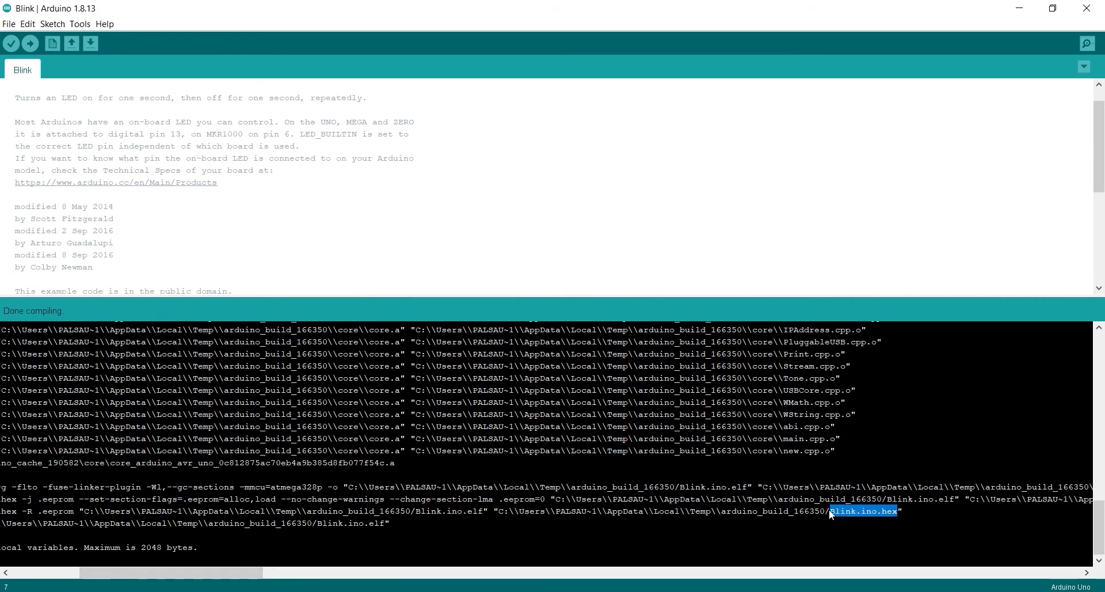
pyautogui.moveTo(828, 509); pyautogui.dragTo(588, 516)
pyautogui.moveTo(486, 510); pyautogui.dragTo(501, 511)
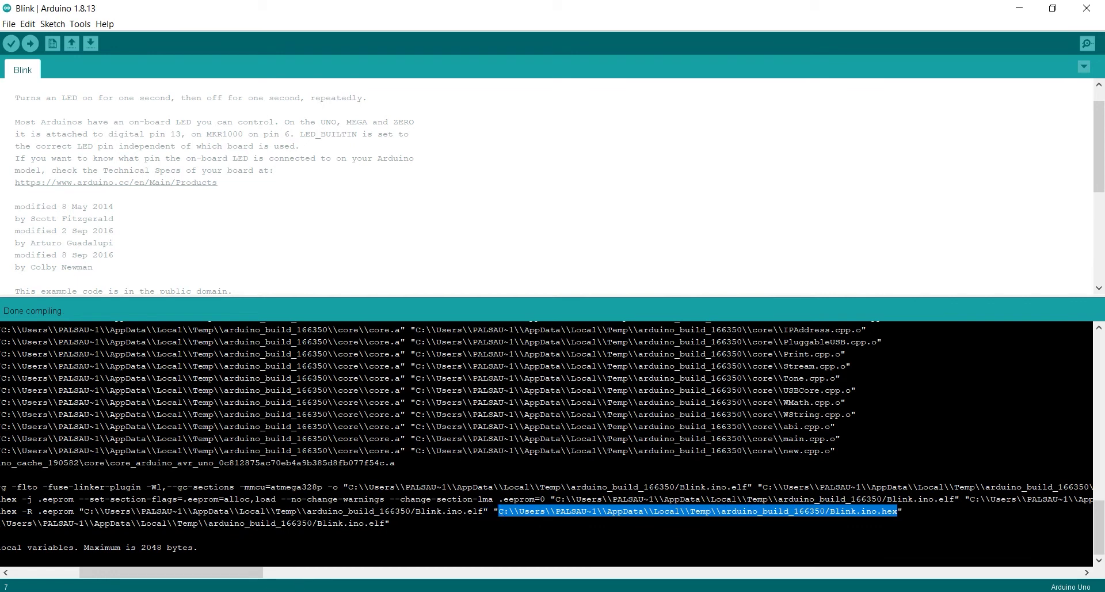
# - Switch to Proteus 8 Professional and set the Arduino board's Program File to the copied Blink.ino.hex path
pyautogui.hotkey('alt', 'Tab')
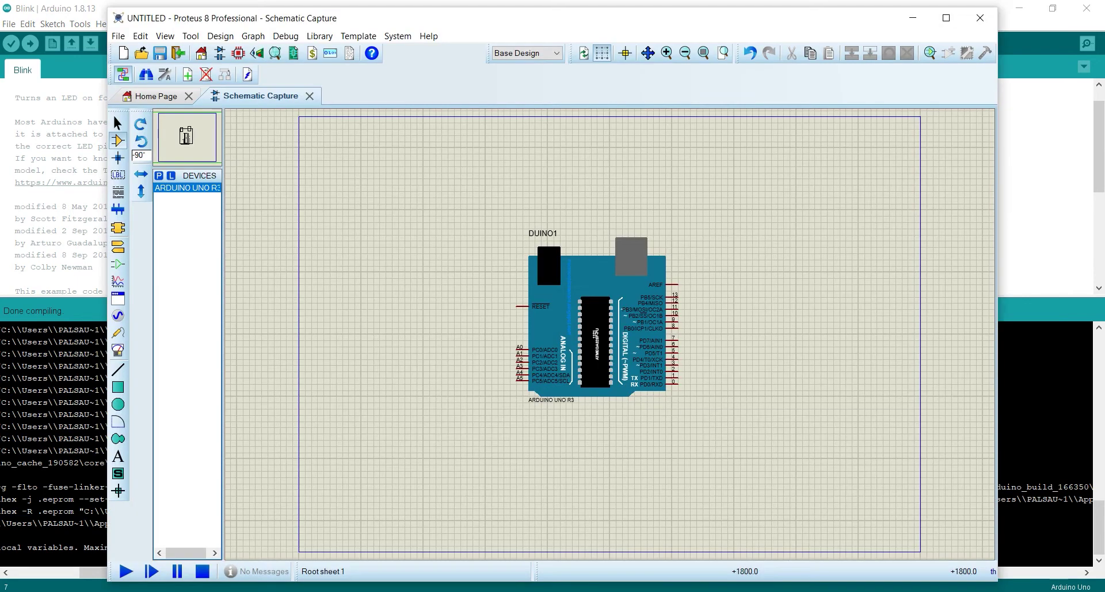
pyautogui.click(578, 325)
pyautogui.click(577, 325)
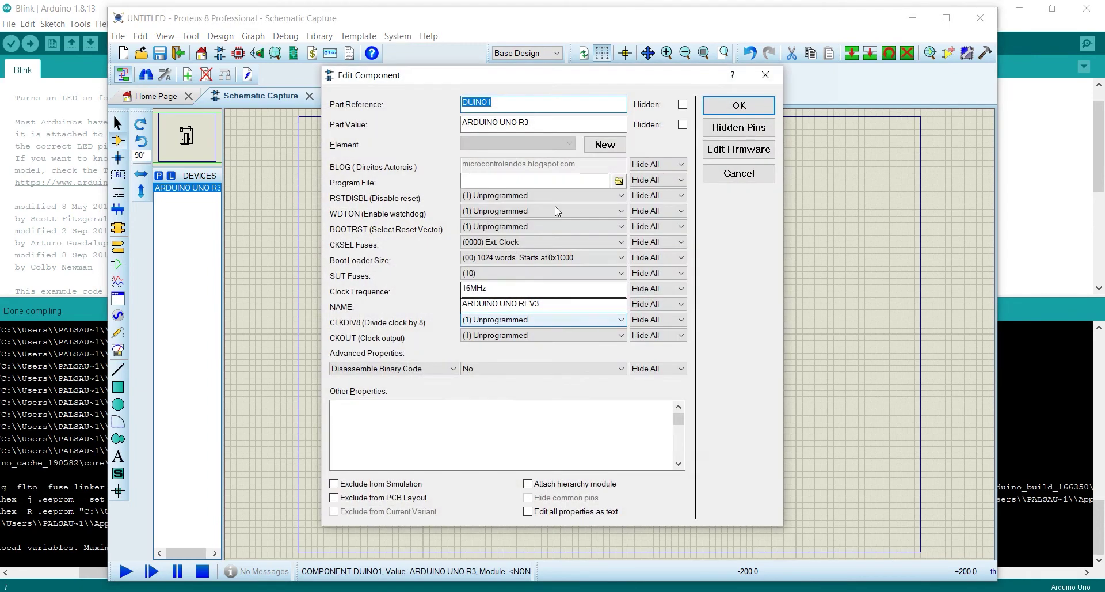
pyautogui.click(475, 184)
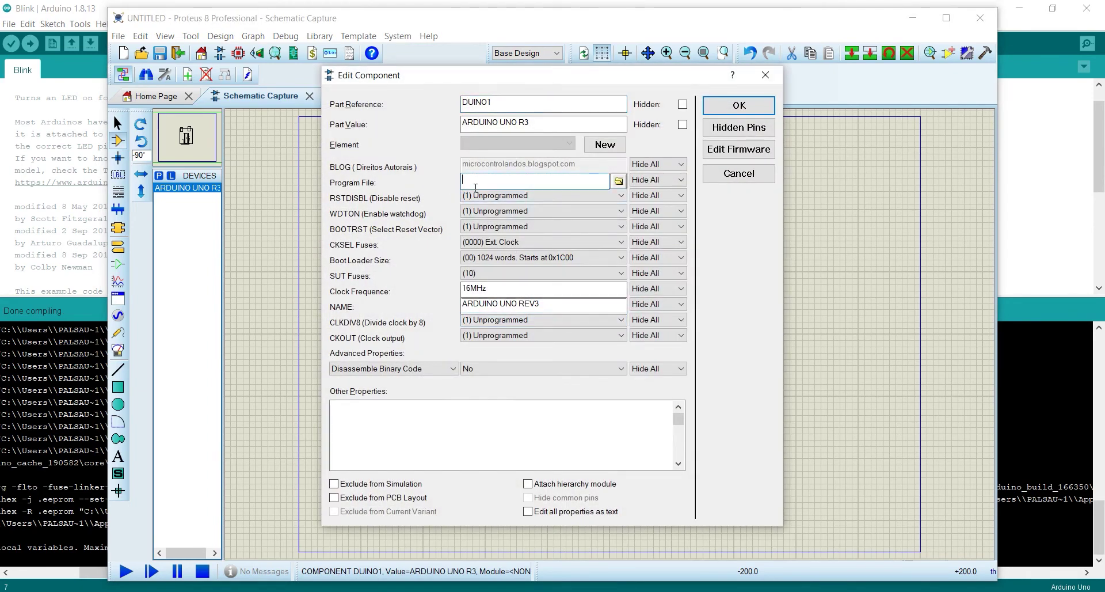
pyautogui.hotkey('ctrl', 'v')
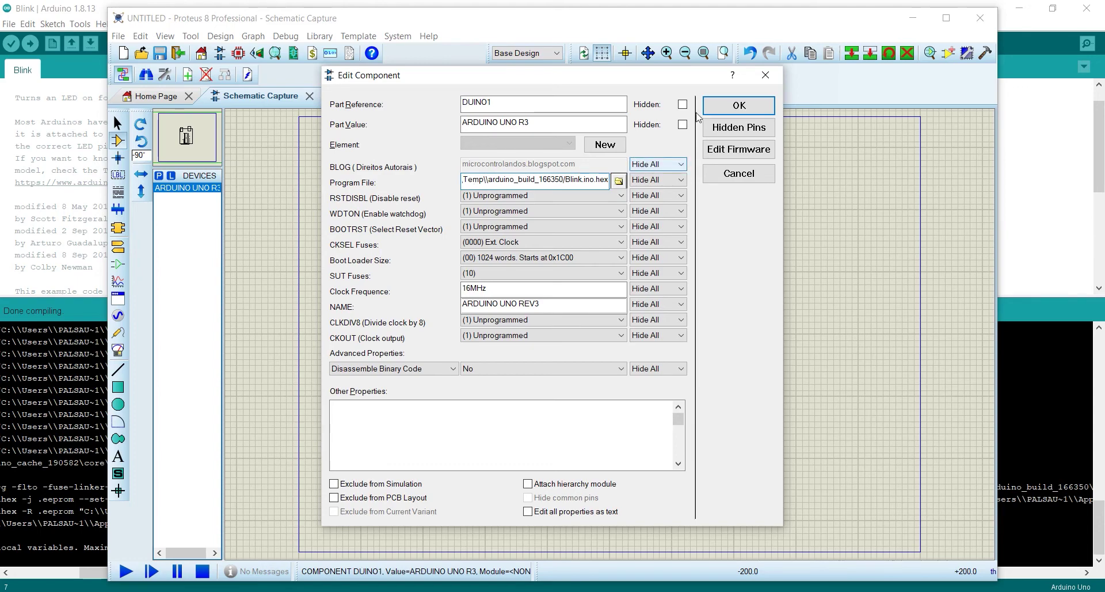
pyautogui.click(739, 106)
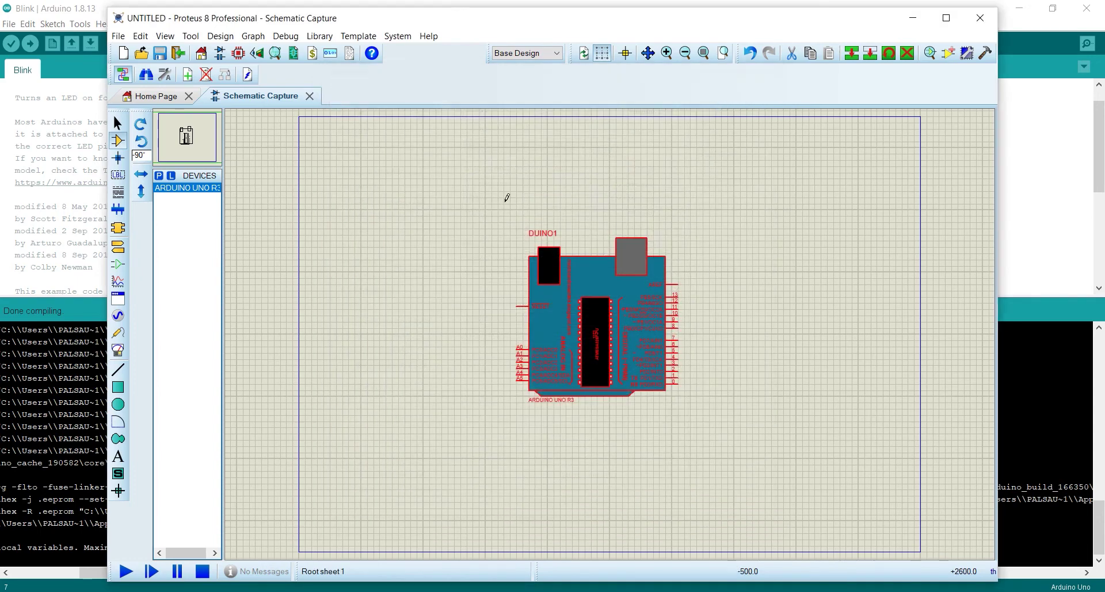
# - Search the device library for "RES" and add the generic resistor RES to the devices list
pyautogui.click(159, 175)
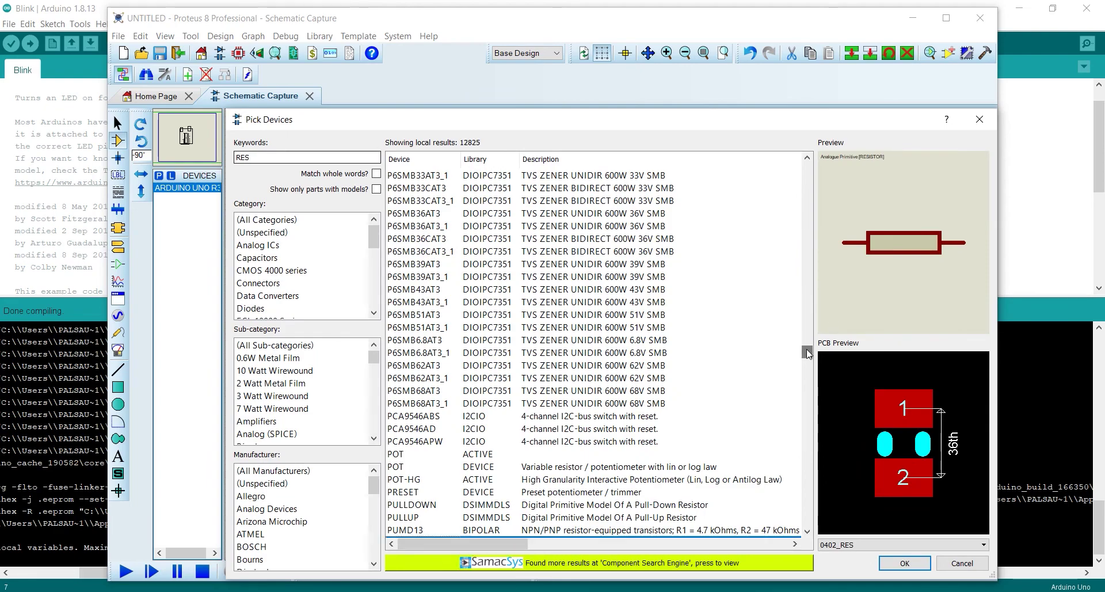
pyautogui.moveTo(807, 351); pyautogui.dragTo(806, 352)
pyautogui.click(472, 247)
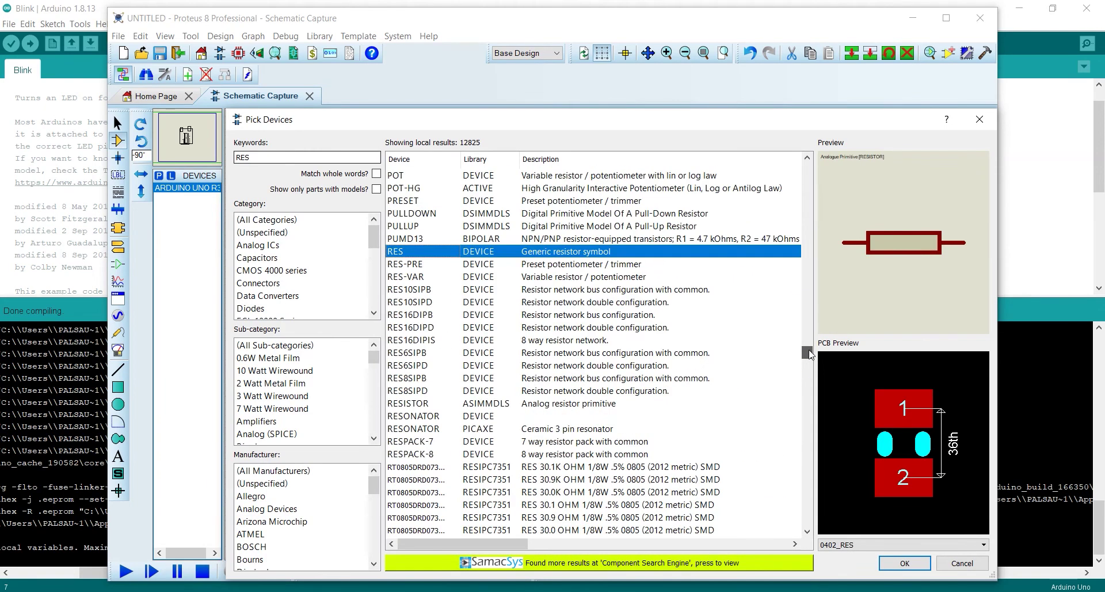
pyautogui.doubleClick(472, 247)
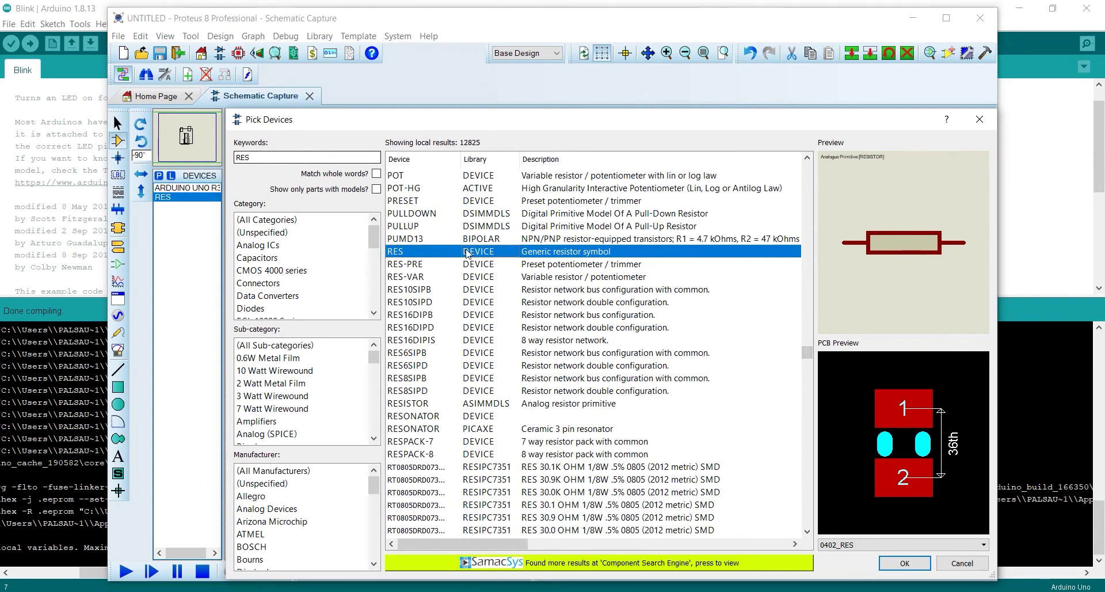
# - Search the device library for "LED" and add the blue/yellow LED-BIBY to the devices list
pyautogui.write('LES')
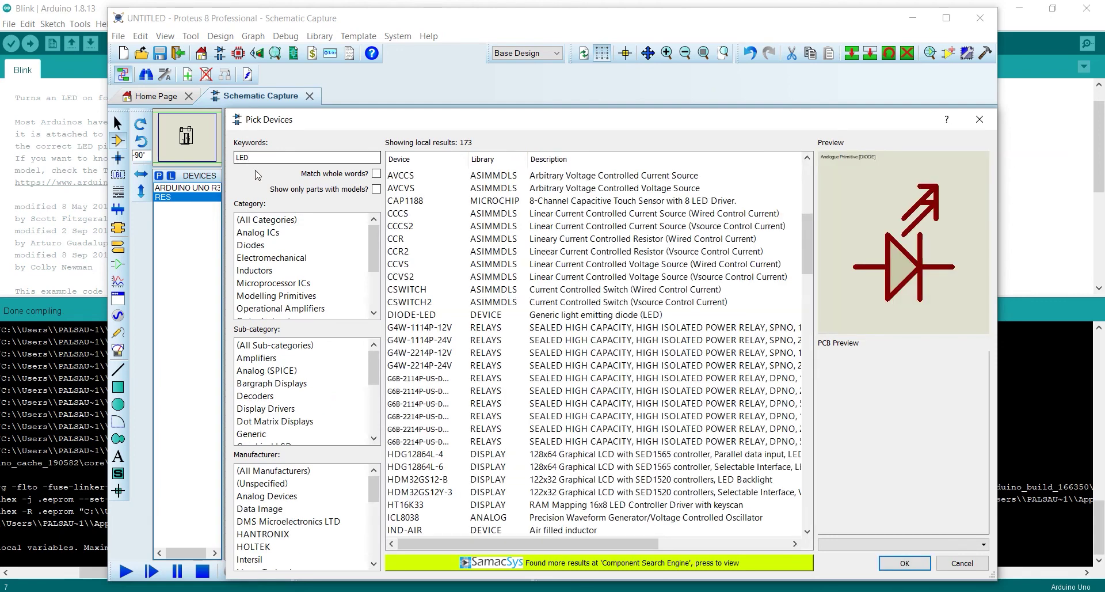
pyautogui.moveTo(807, 262); pyautogui.dragTo(808, 286)
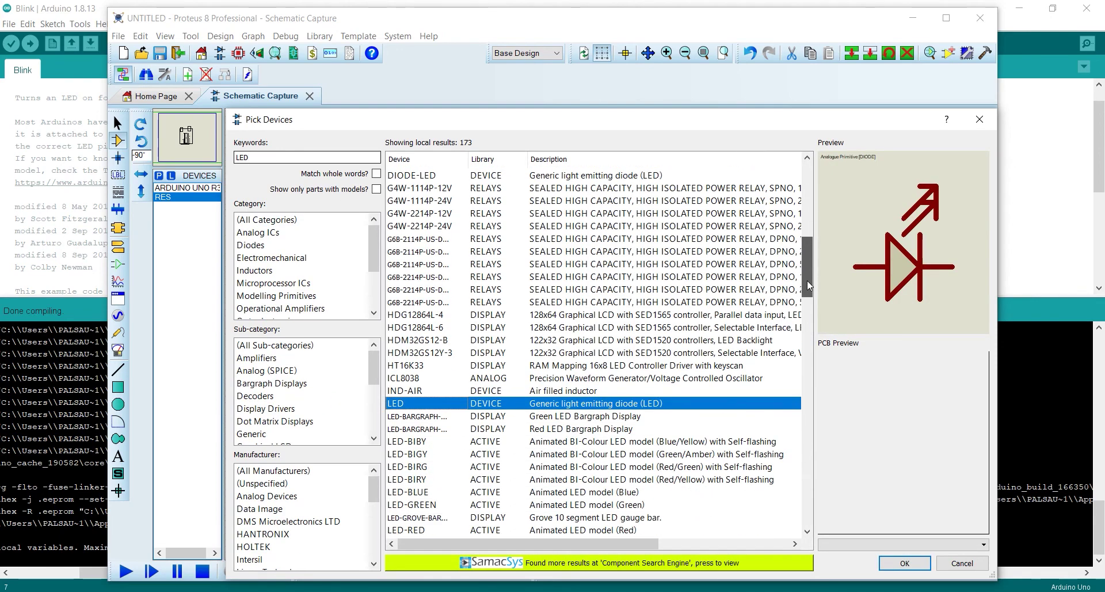
pyautogui.click(425, 442)
pyautogui.click(919, 567)
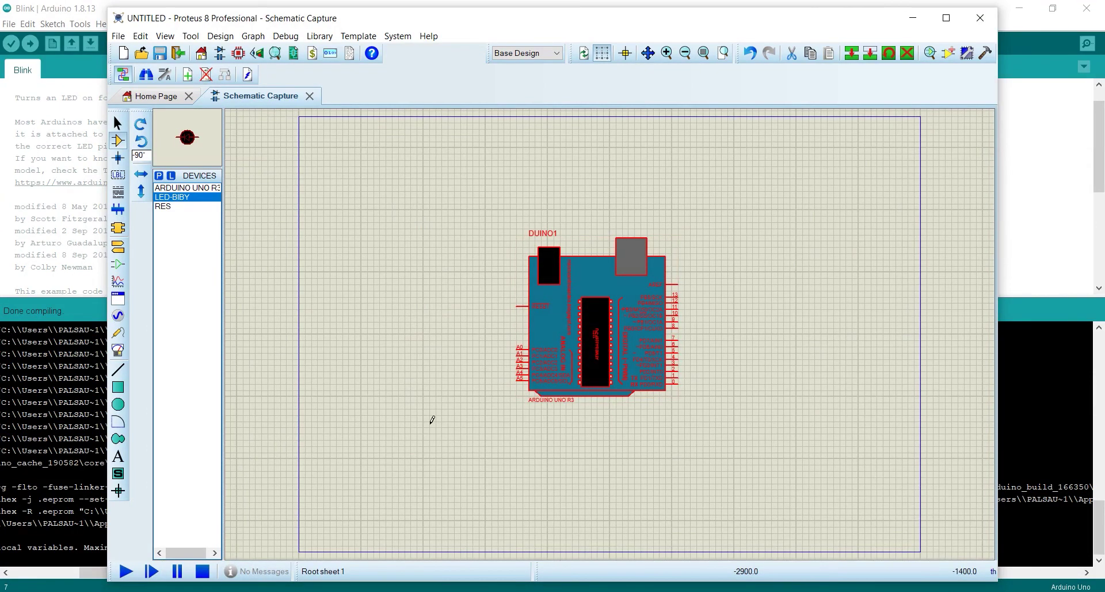
# - Place the LED-BIBY, rotated 90 degrees anti-clockwise, to the right of the Arduino, and a horizontal RES resistor between pin 13 and the LED
pyautogui.click(136, 141)
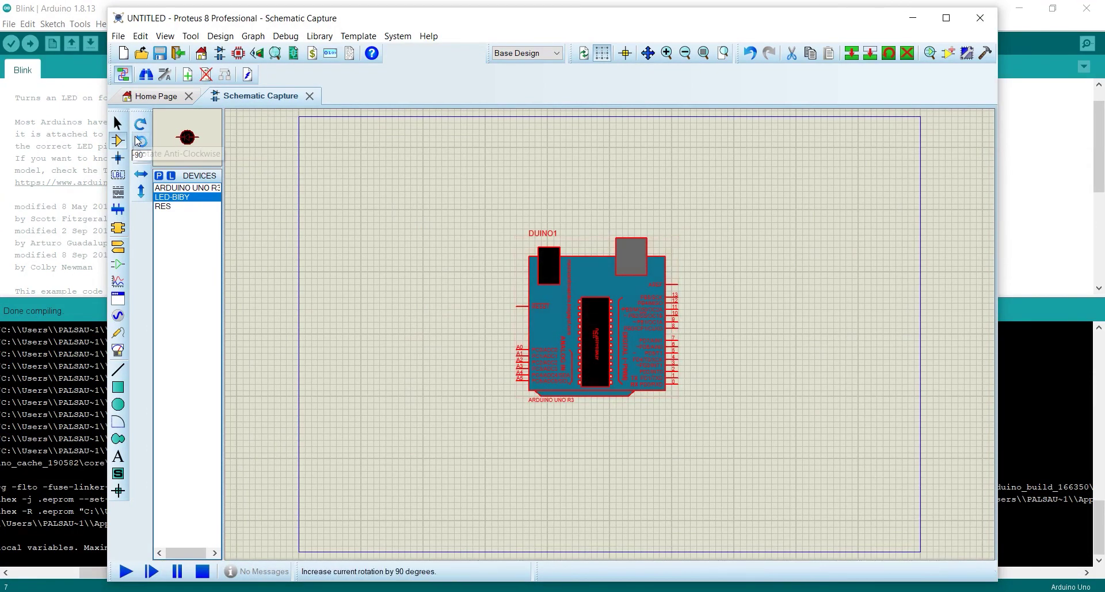
pyautogui.click(735, 314)
pyautogui.click(734, 321)
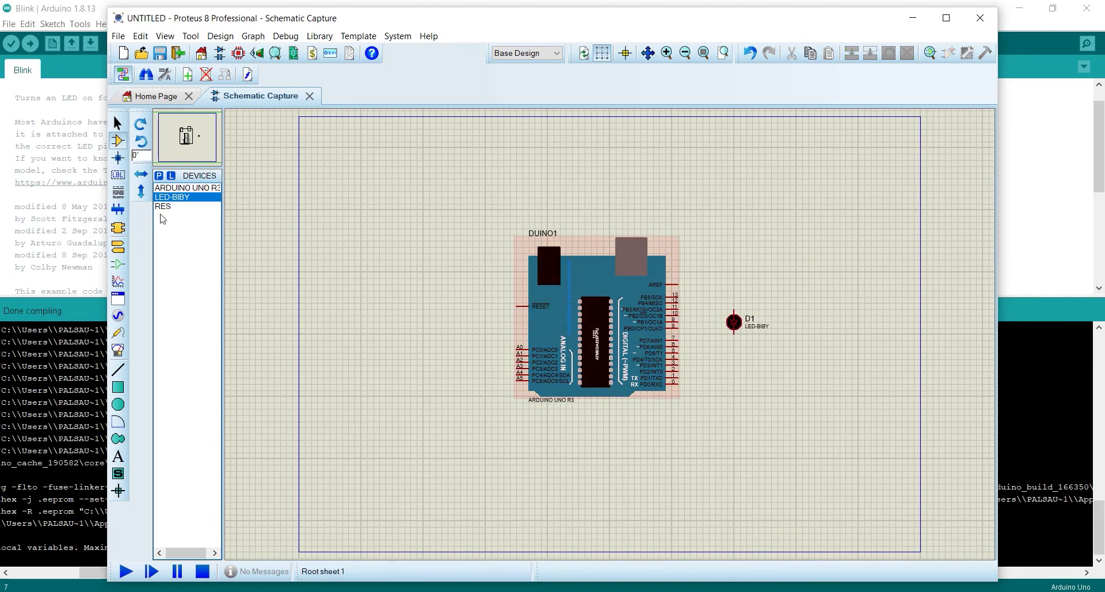
pyautogui.click(213, 206)
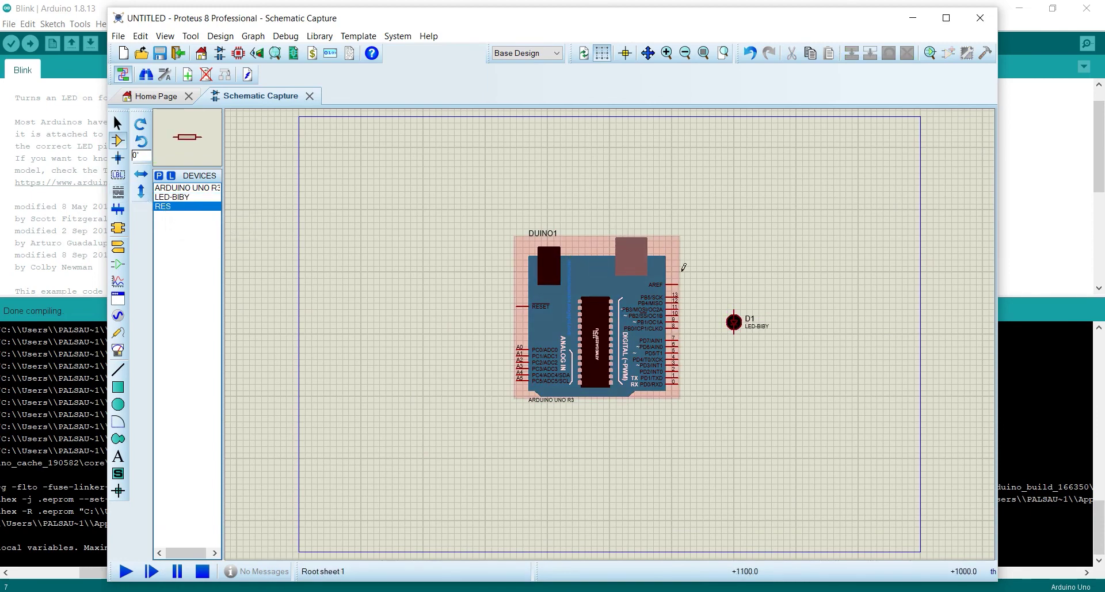
pyautogui.click(699, 285)
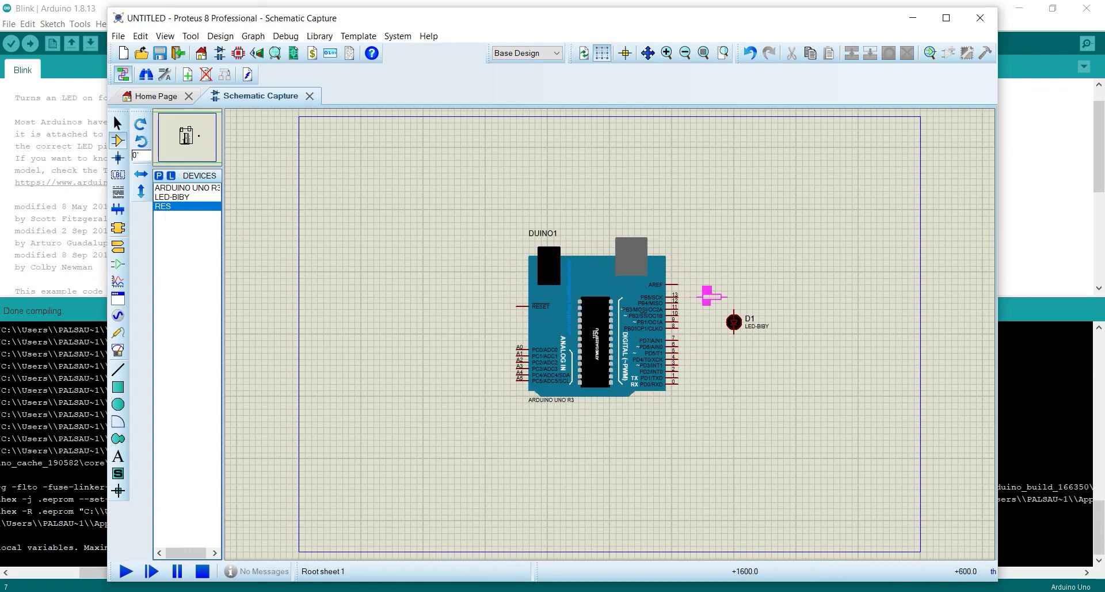
pyautogui.click(712, 297)
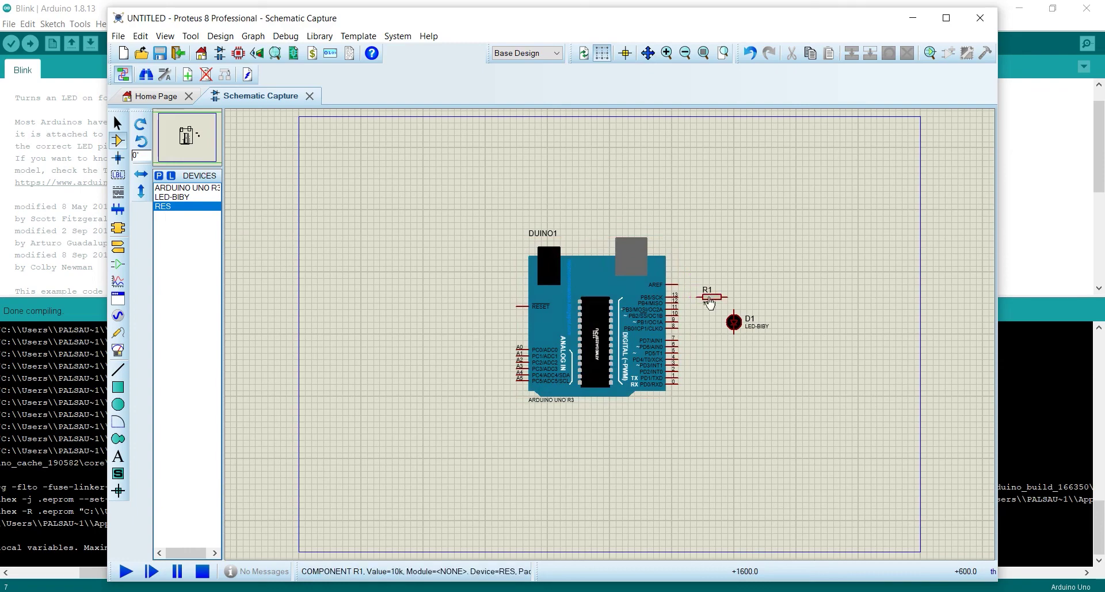
# - Wire Arduino pin 13 to resistor R1 and the resistor's other end to the upper pin of LED D1
pyautogui.click(678, 296)
pyautogui.click(697, 297)
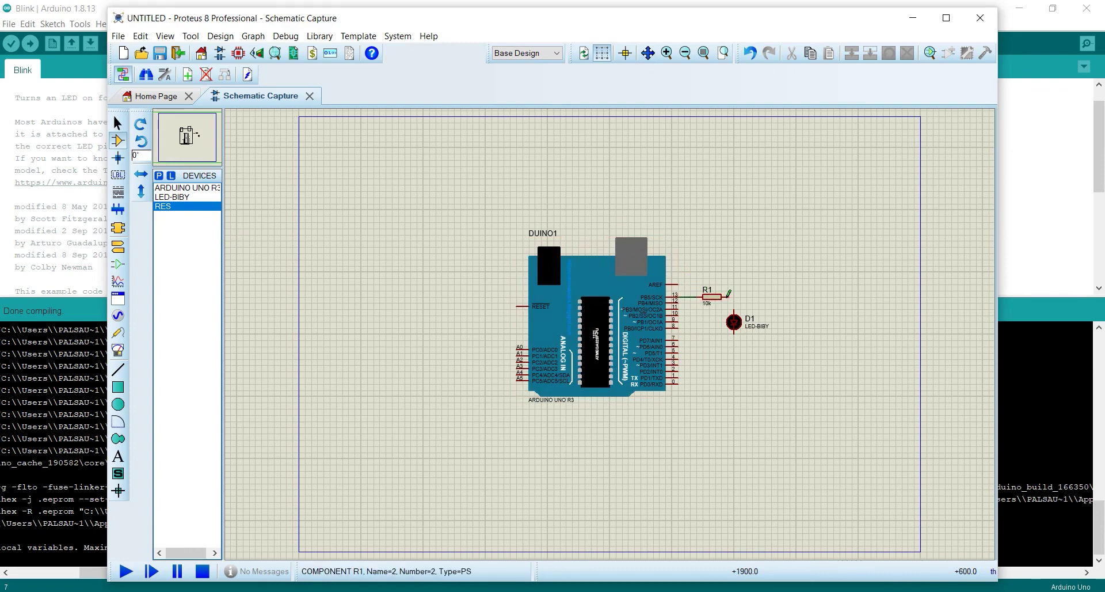
pyautogui.click(727, 296)
pyautogui.click(733, 311)
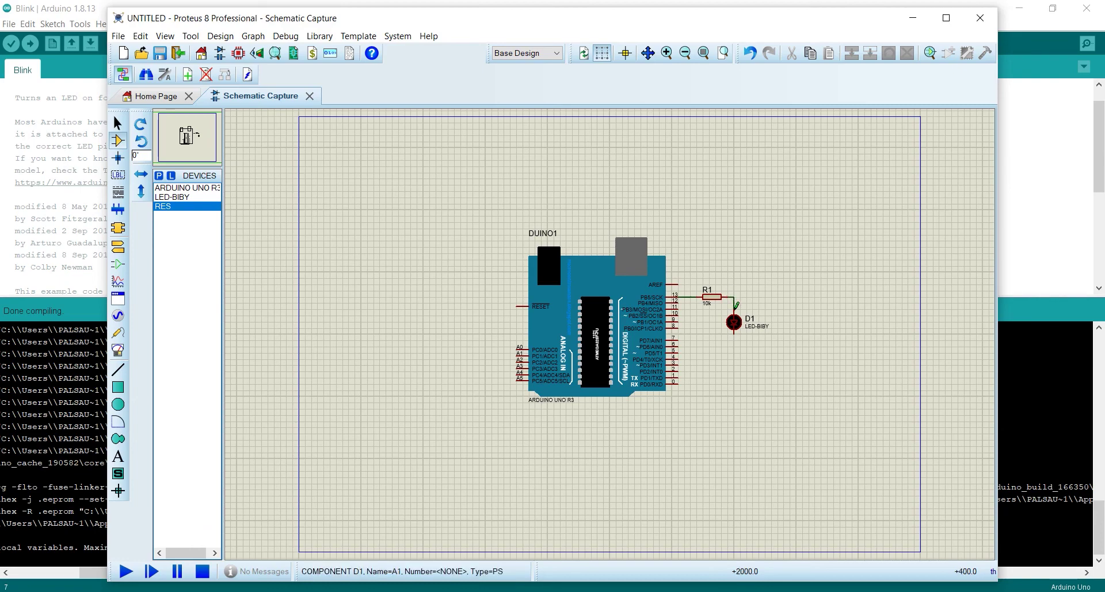
# - Place a GROUND terminal below LED D1 and wire it to the LED's lower pin
pyautogui.click(118, 246)
pyautogui.click(172, 233)
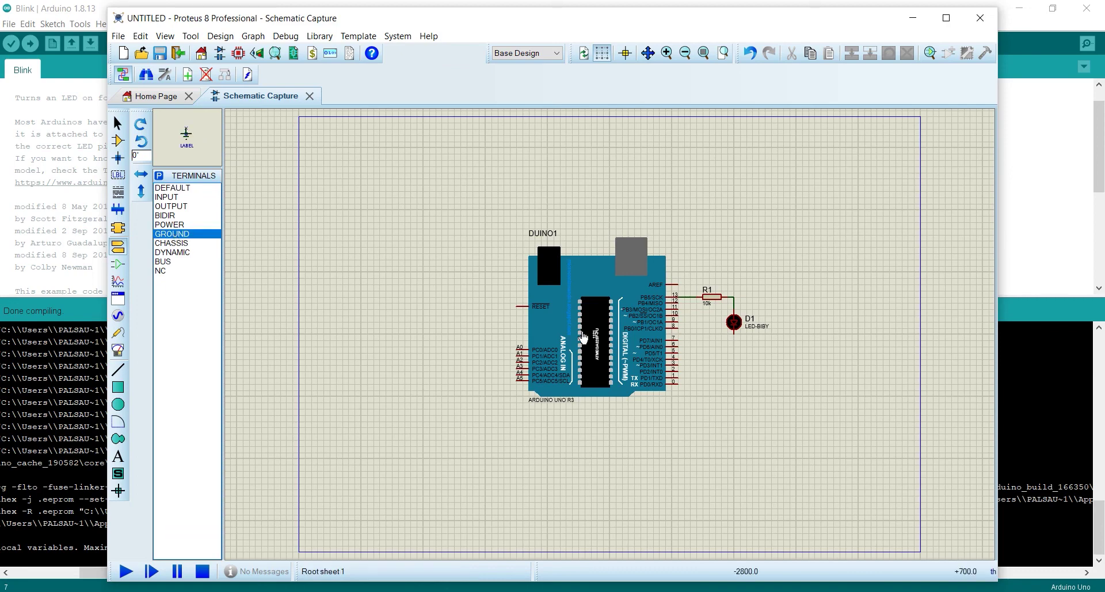
pyautogui.click(734, 356)
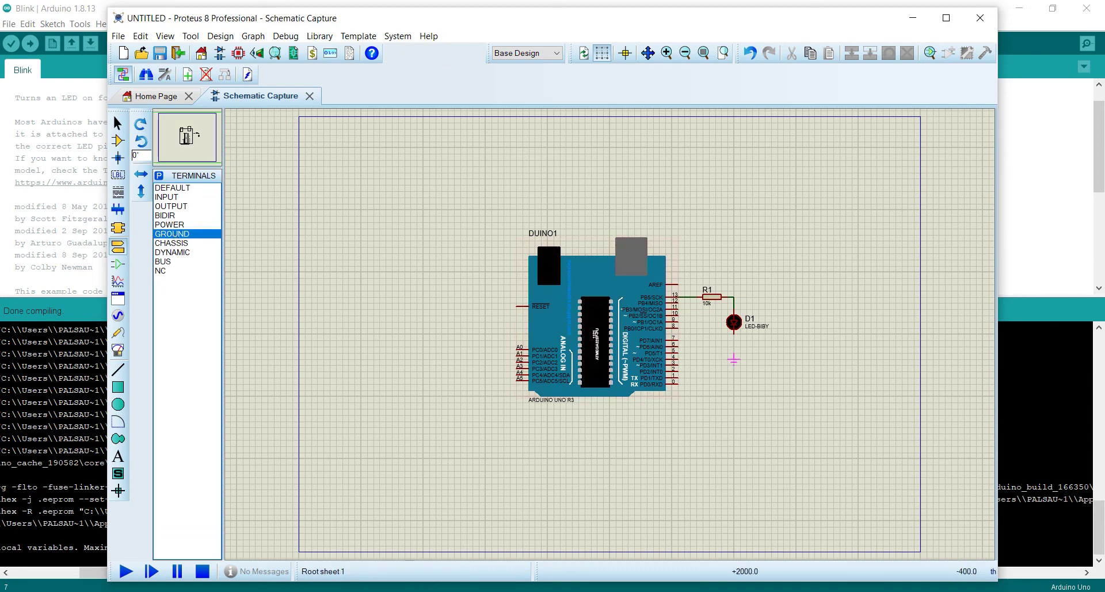
pyautogui.click(734, 357)
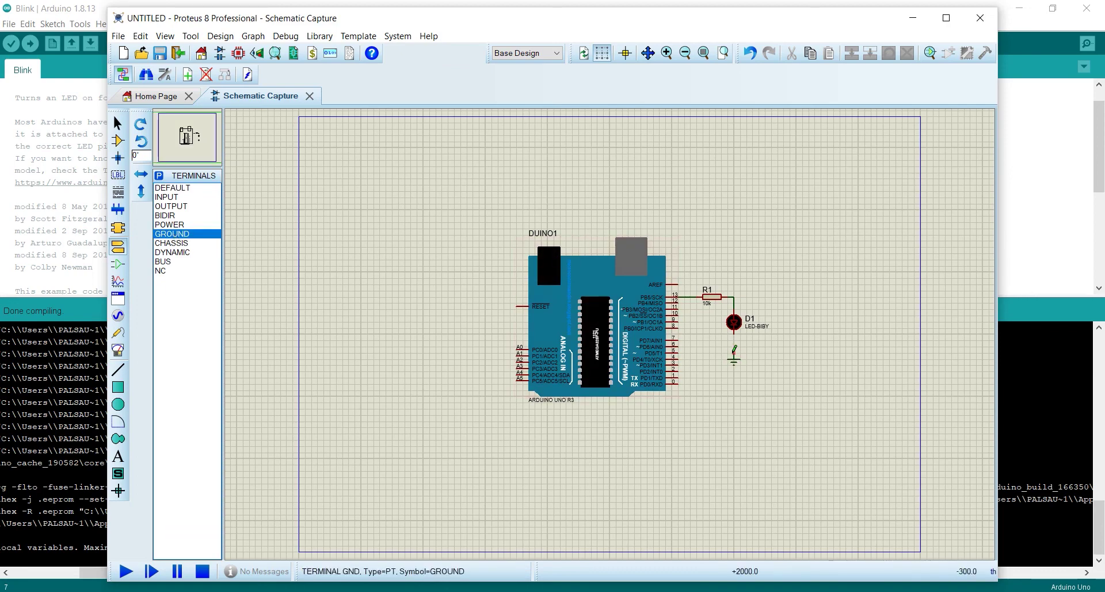
pyautogui.click(733, 353)
pyautogui.click(734, 332)
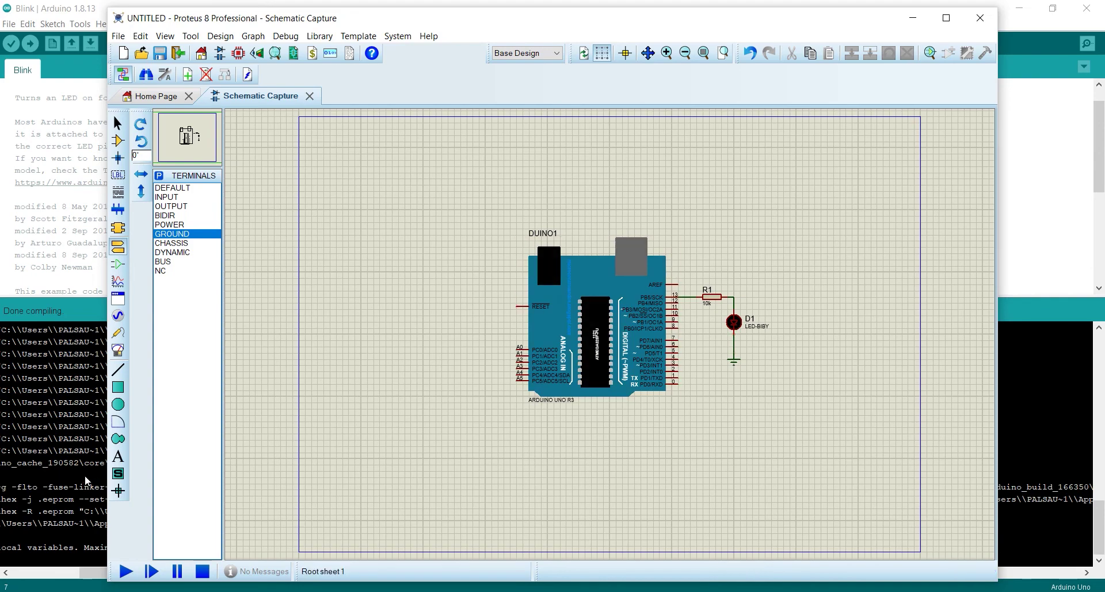
# - Maximise the schematic window, run the circuit simulation to check the LED, and stop it
pyautogui.click(944, 23)
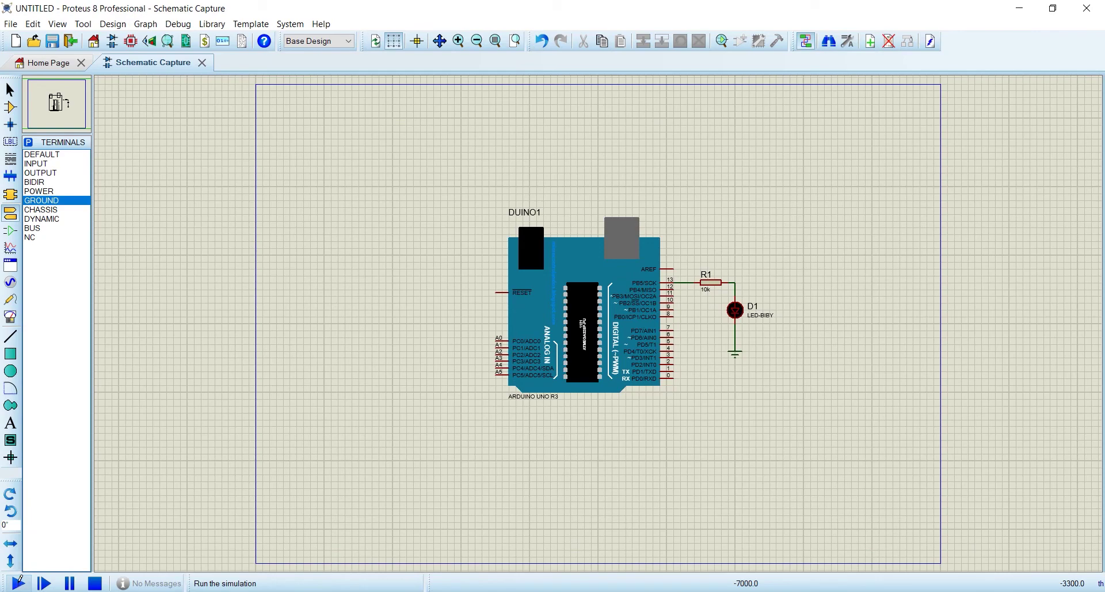
pyautogui.click(17, 582)
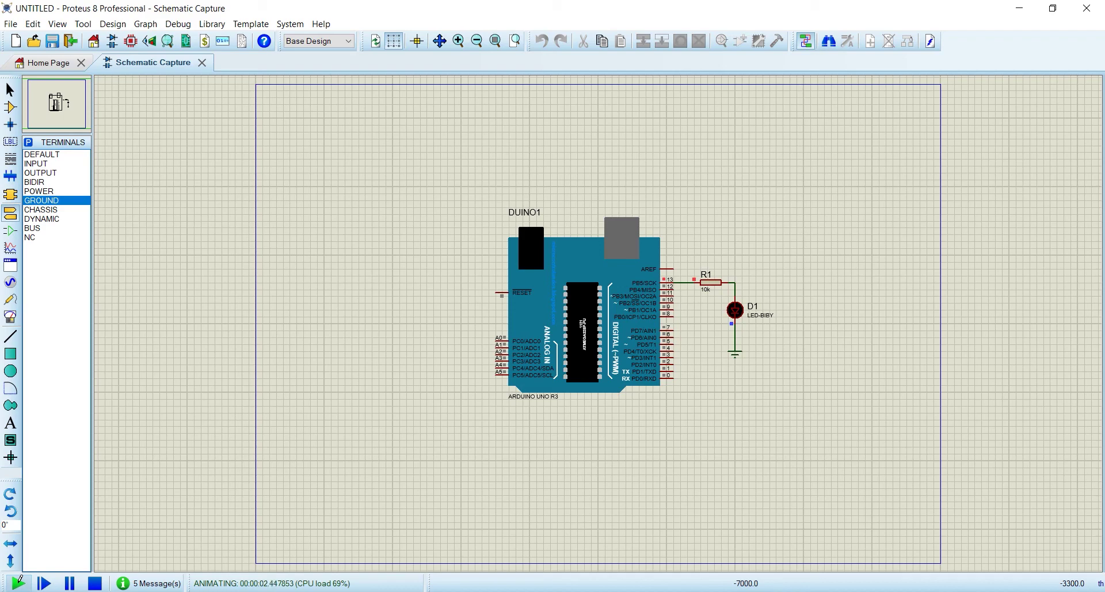
pyautogui.click(95, 582)
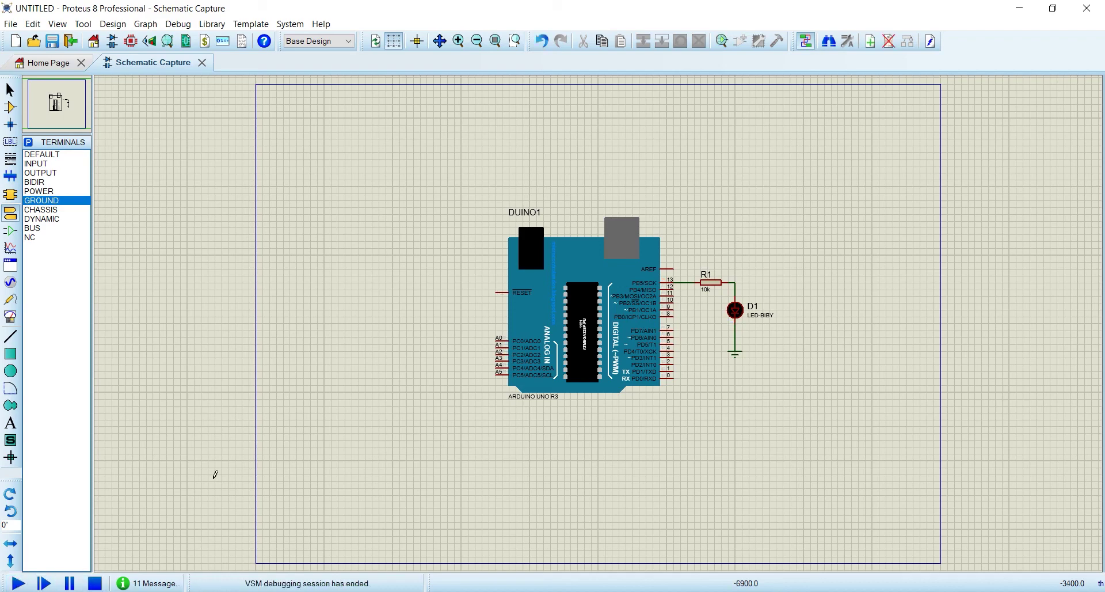
# - Set the value of resistor R1 to 330 and run the simulation again
pyautogui.doubleClick(707, 293)
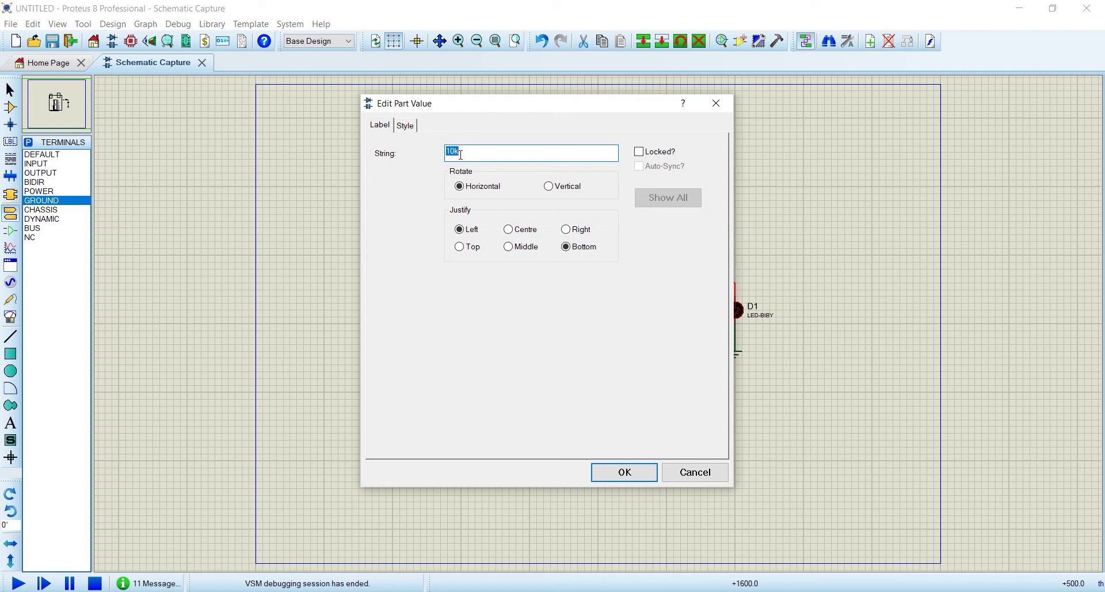
pyautogui.write('330')
pyautogui.click(621, 470)
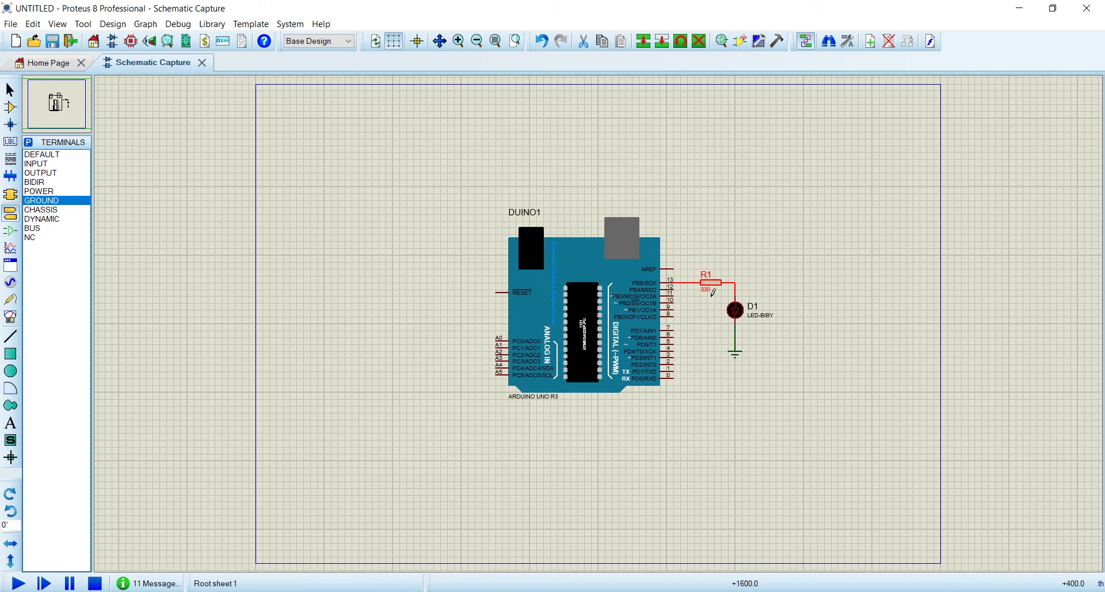
pyautogui.click(18, 582)
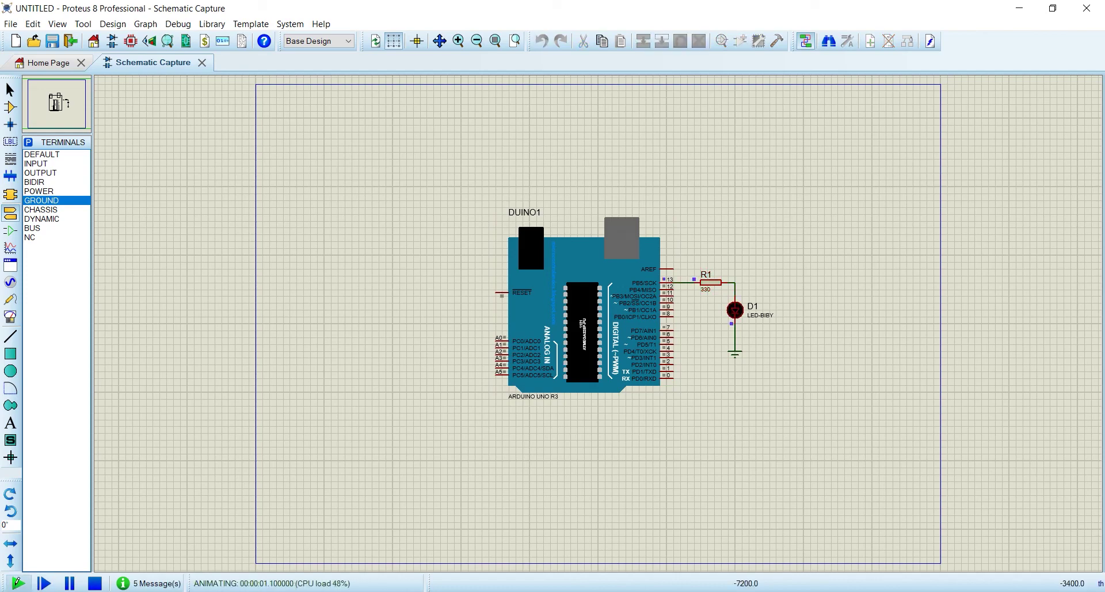